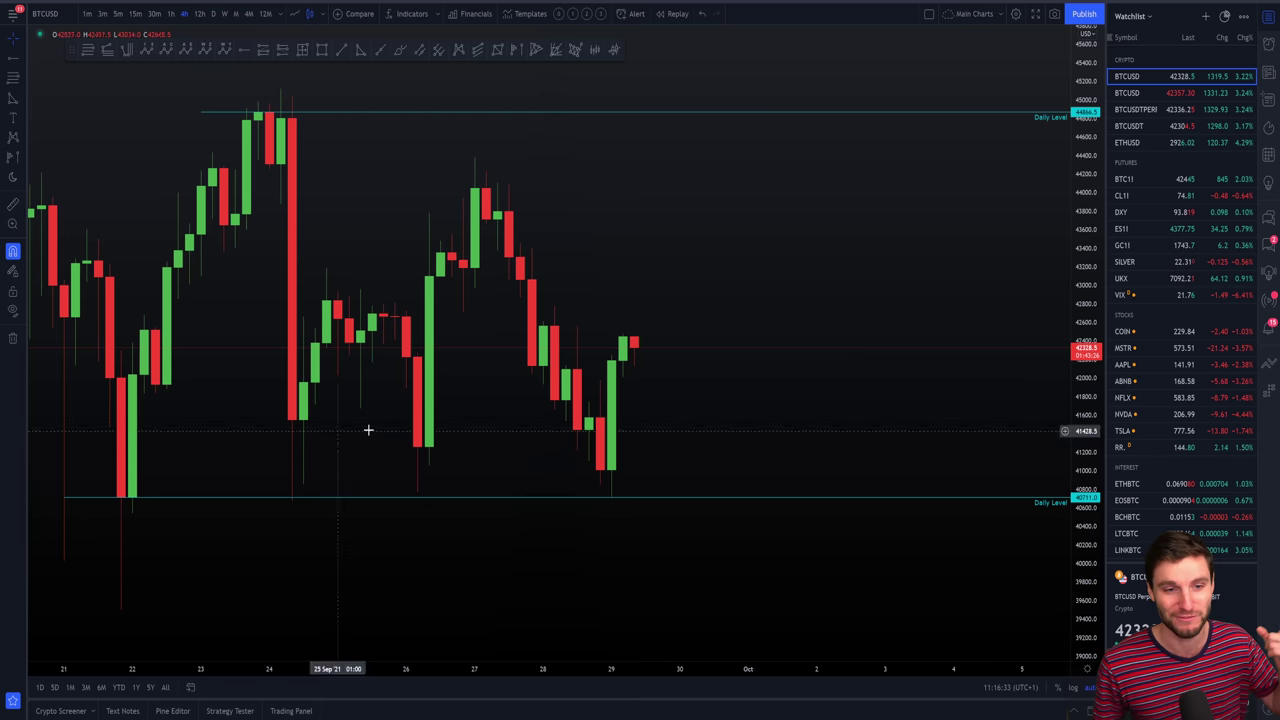
Measure the price drop across the range, dismiss it, and zoom out to show the 48,200 level
left_click_drag(42, 212, 622, 274)
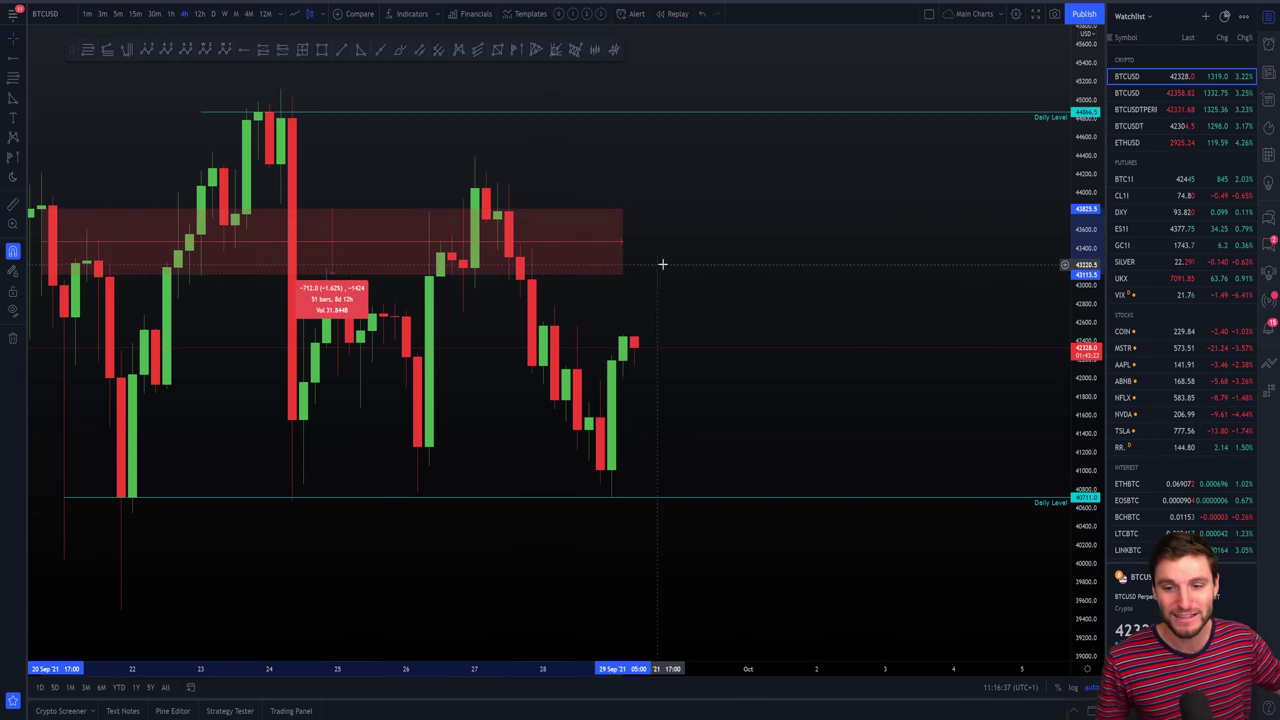
left_click(663, 264)
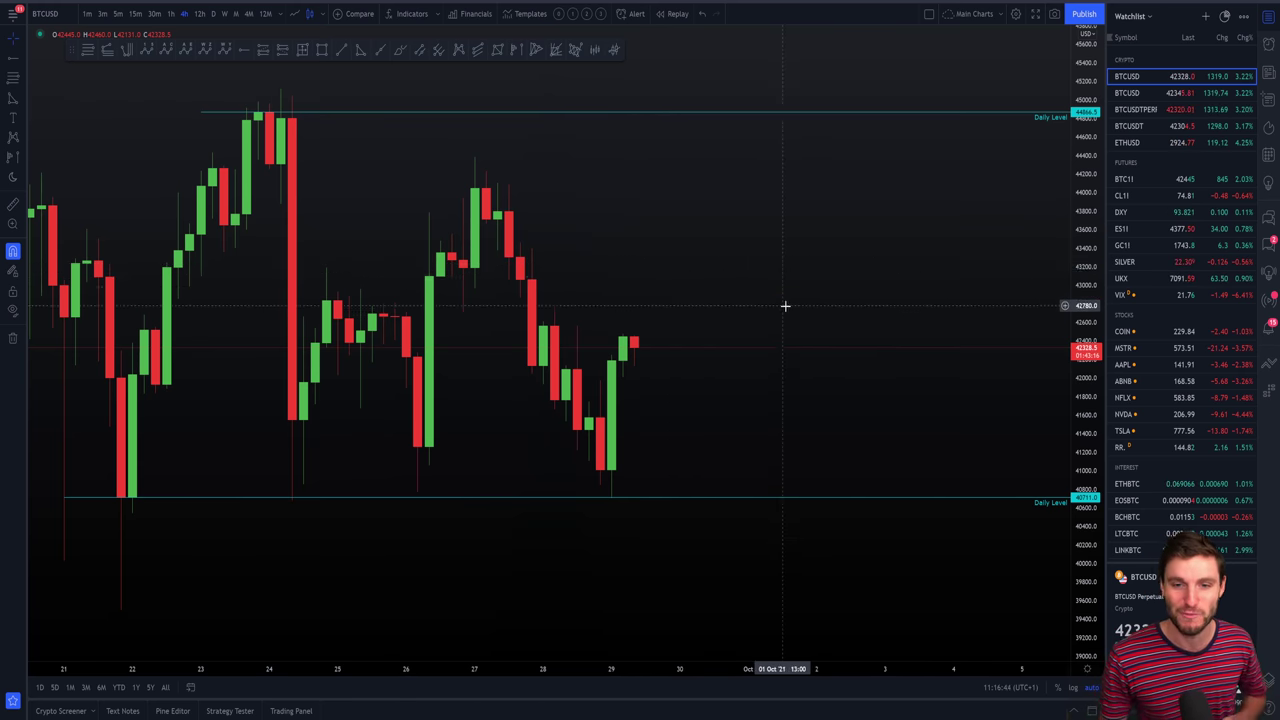
scroll(455, 312, "down", 3)
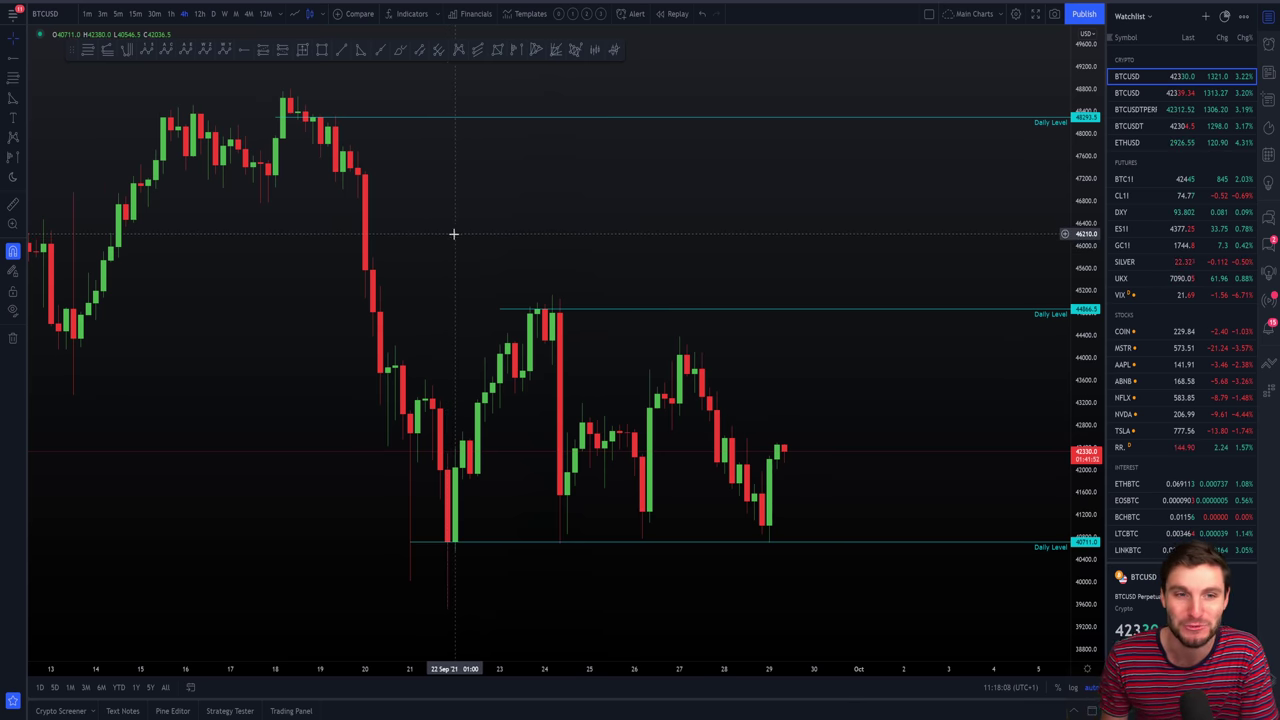
Zoom and pan the BTCUSD chart to span August to late September, including the 40,700 level
scroll(450, 235, "up", 4)
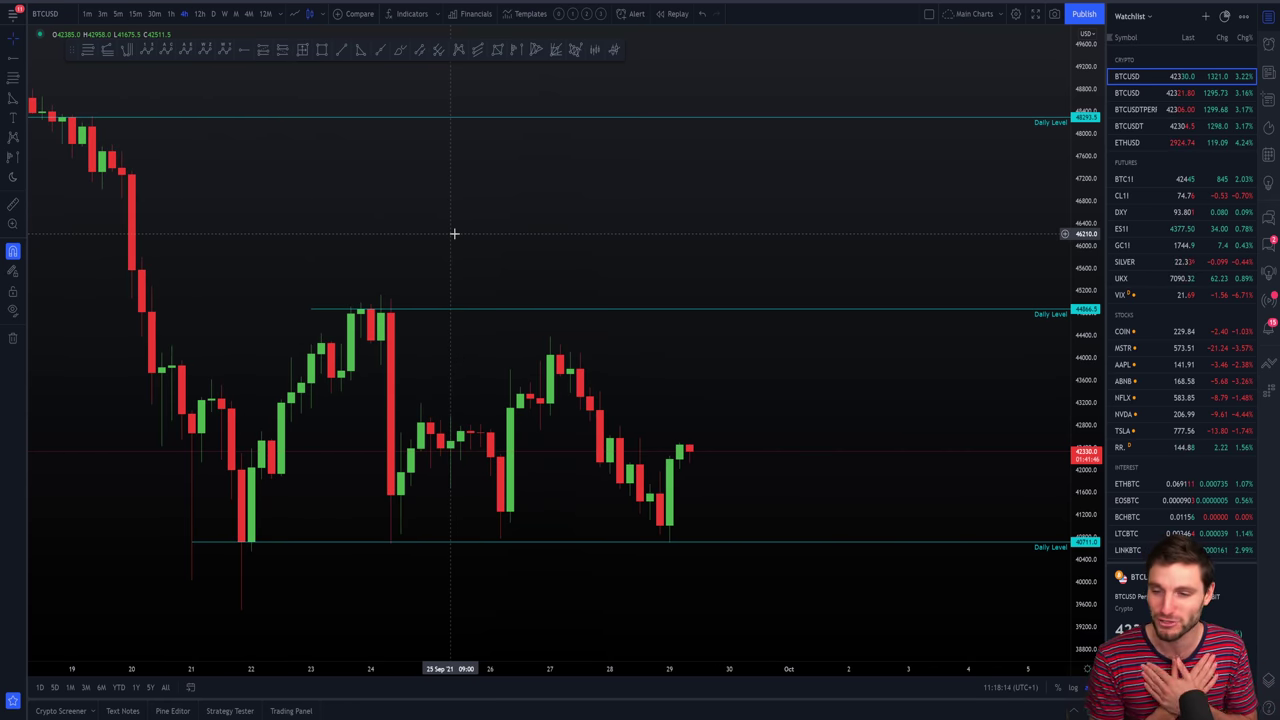
scroll(460, 228, "up", 3)
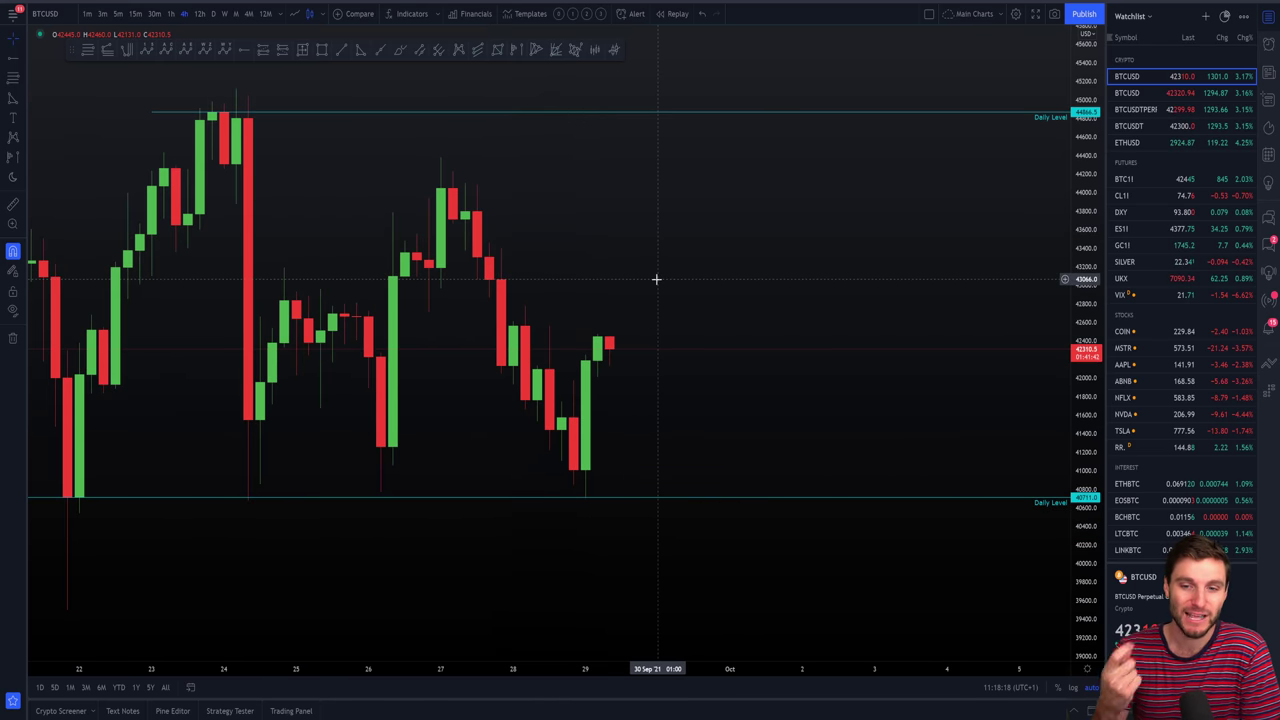
scroll(660, 340, "down", 2)
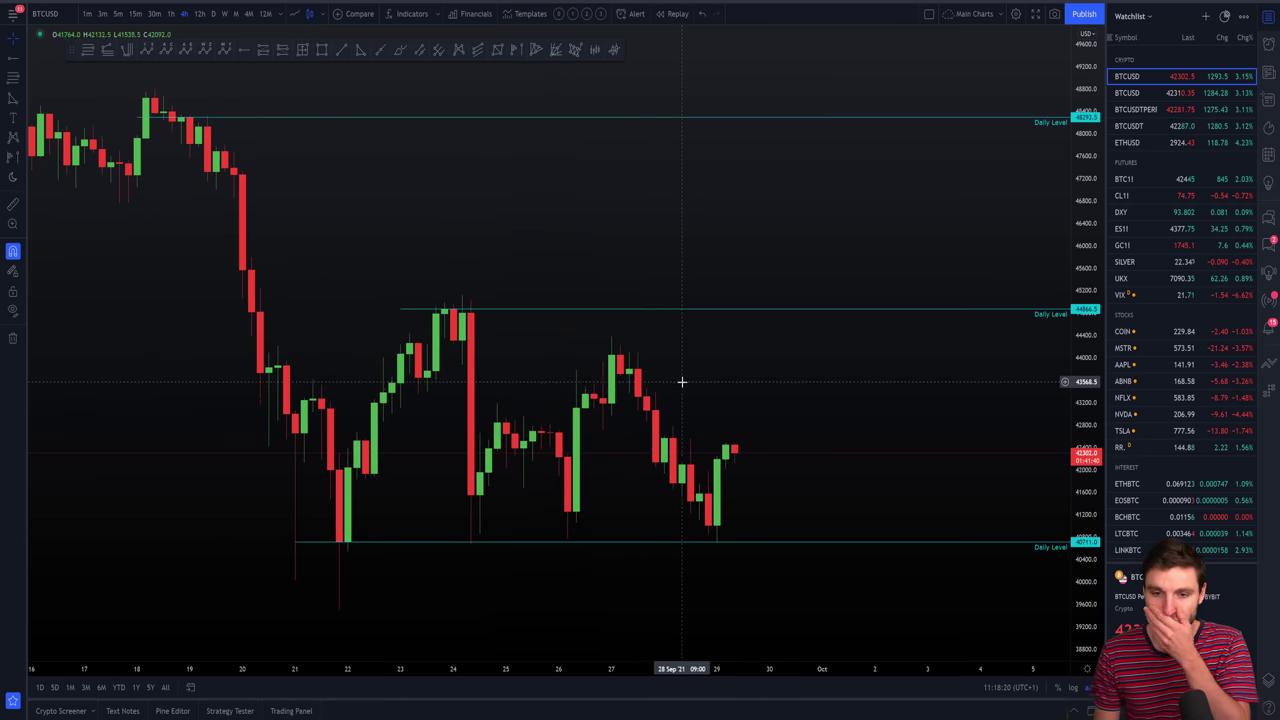
scroll(820, 408, "down", 3)
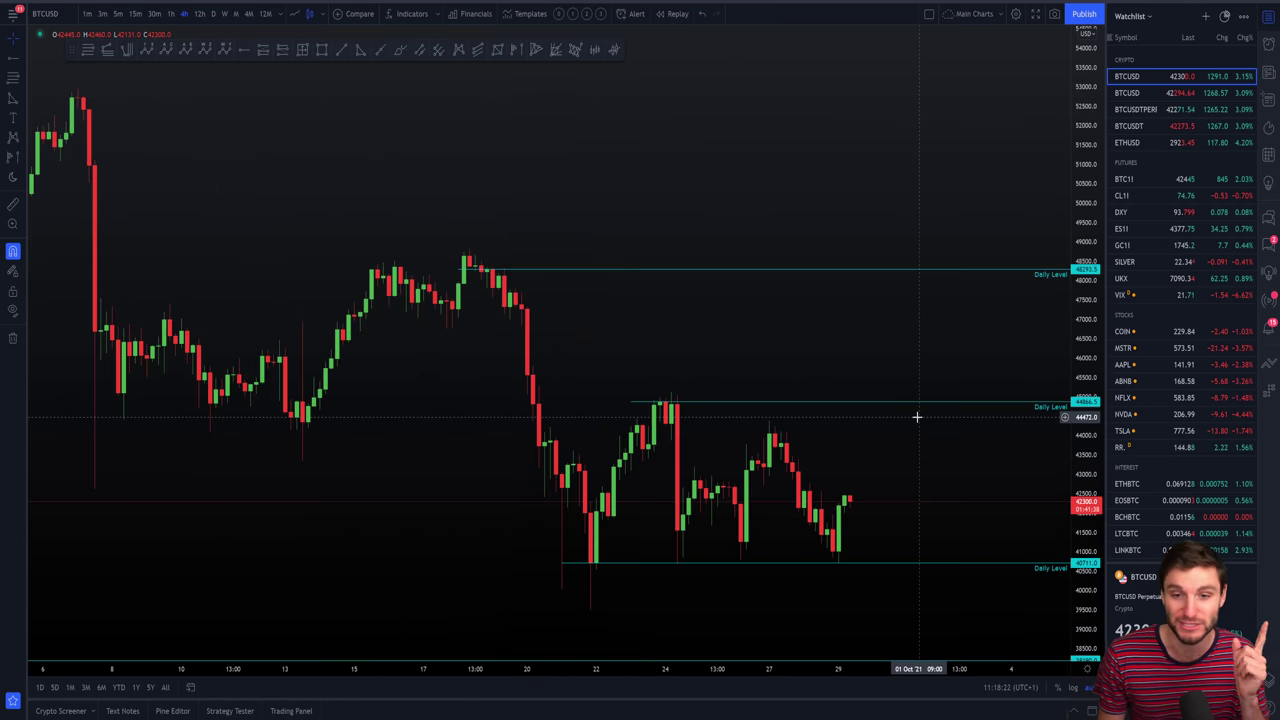
left_click_drag(933, 449, 713, 443)
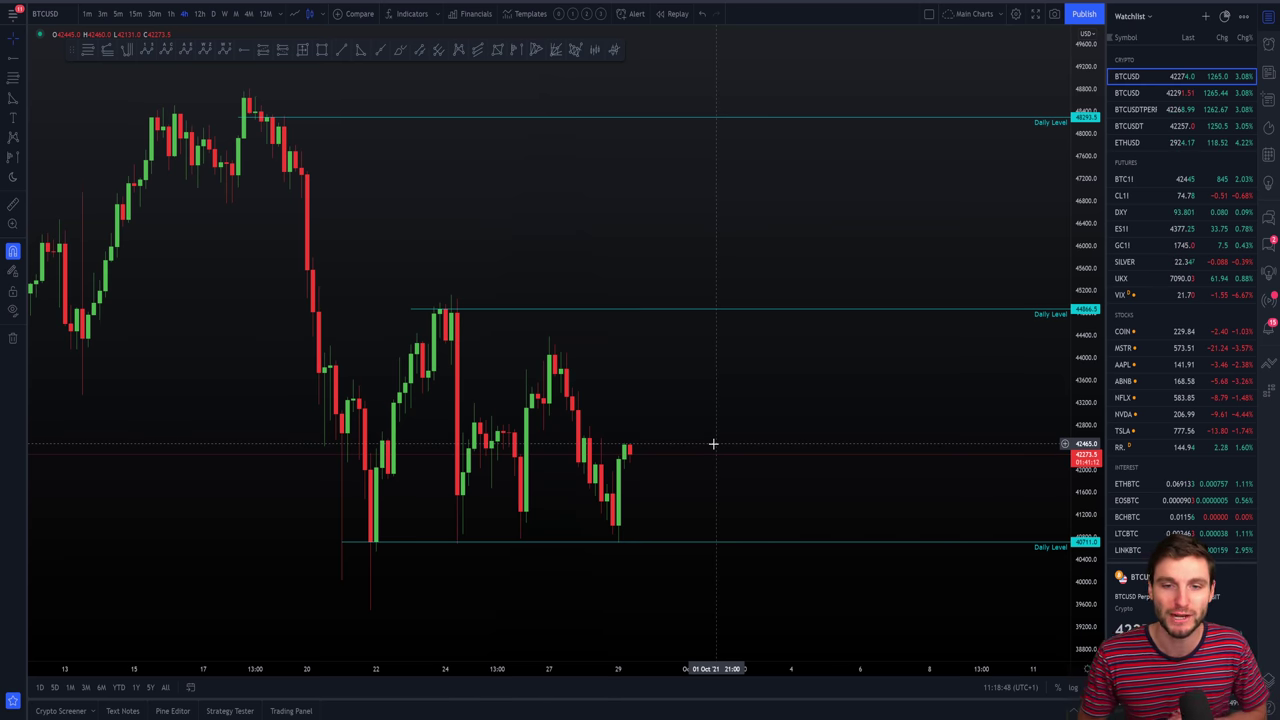
scroll(966, 366, "down", 4)
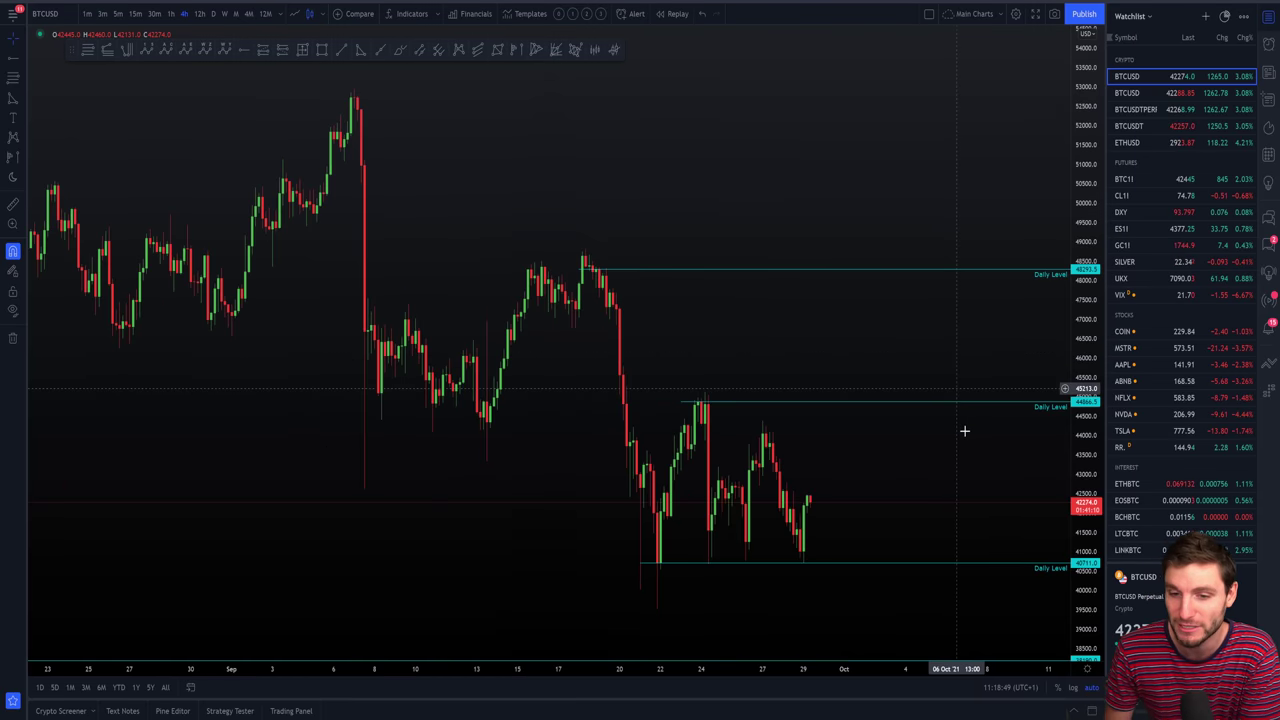
scroll(891, 486, "up", 1)
scroll(814, 480, "up", 2)
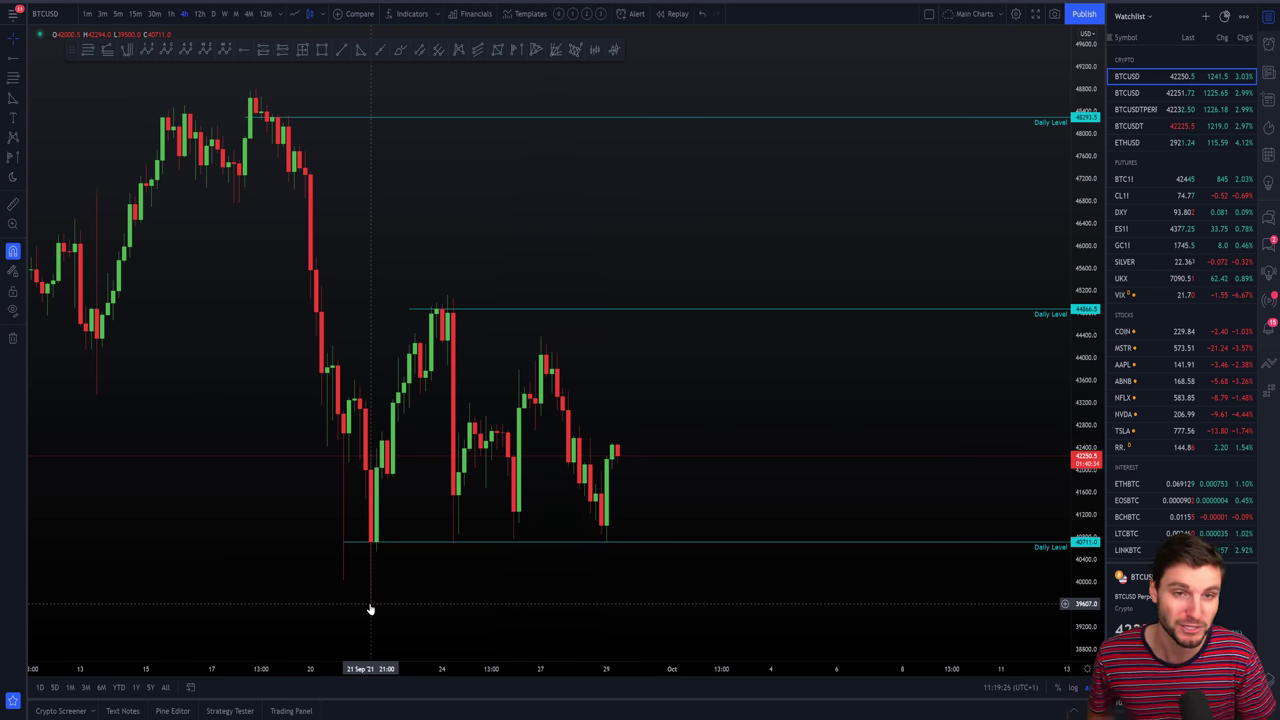
Add a horizontal ray near 39,738 and apply the Key style template to it
scroll(370, 605, "down", 5)
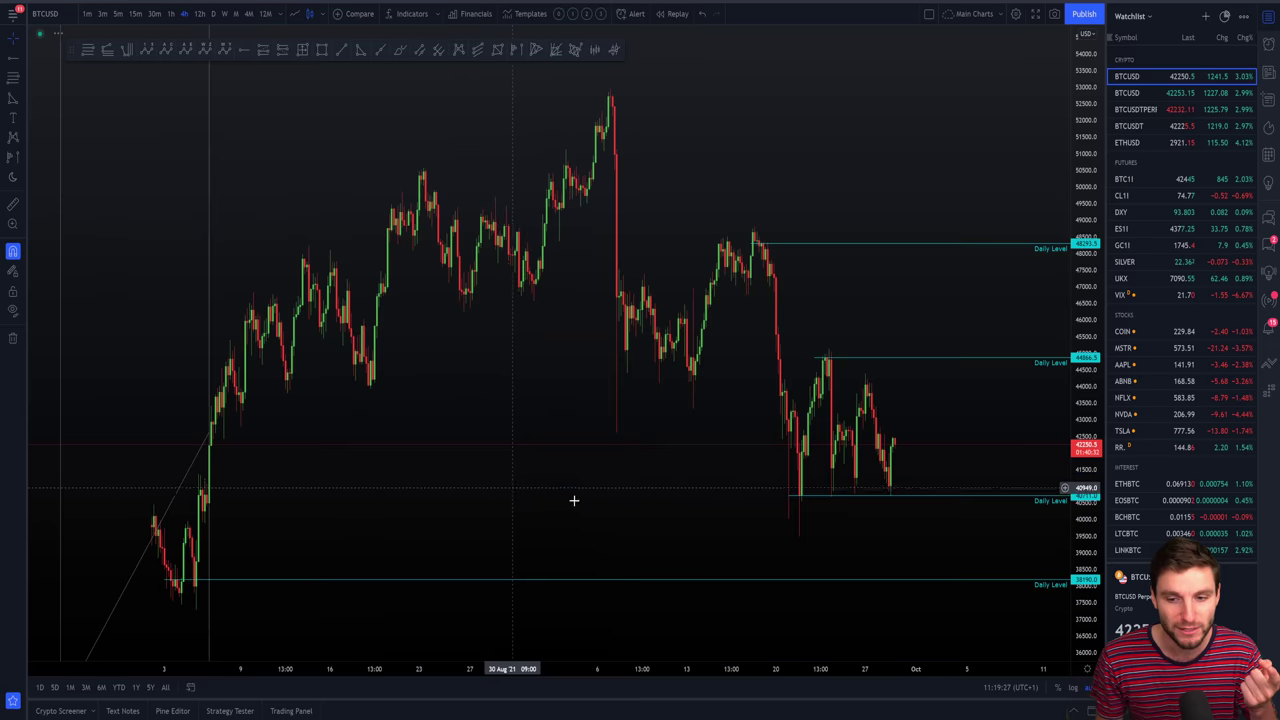
scroll(600, 390, "left", 2)
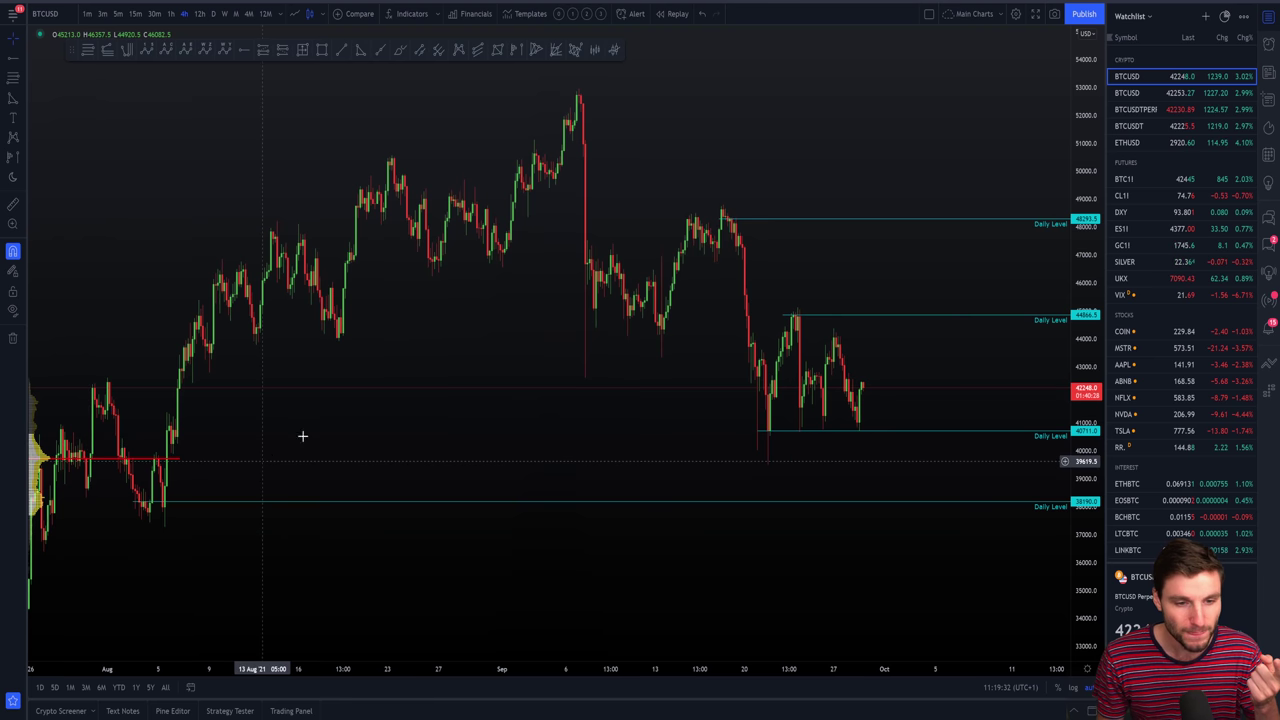
left_click(245, 50)
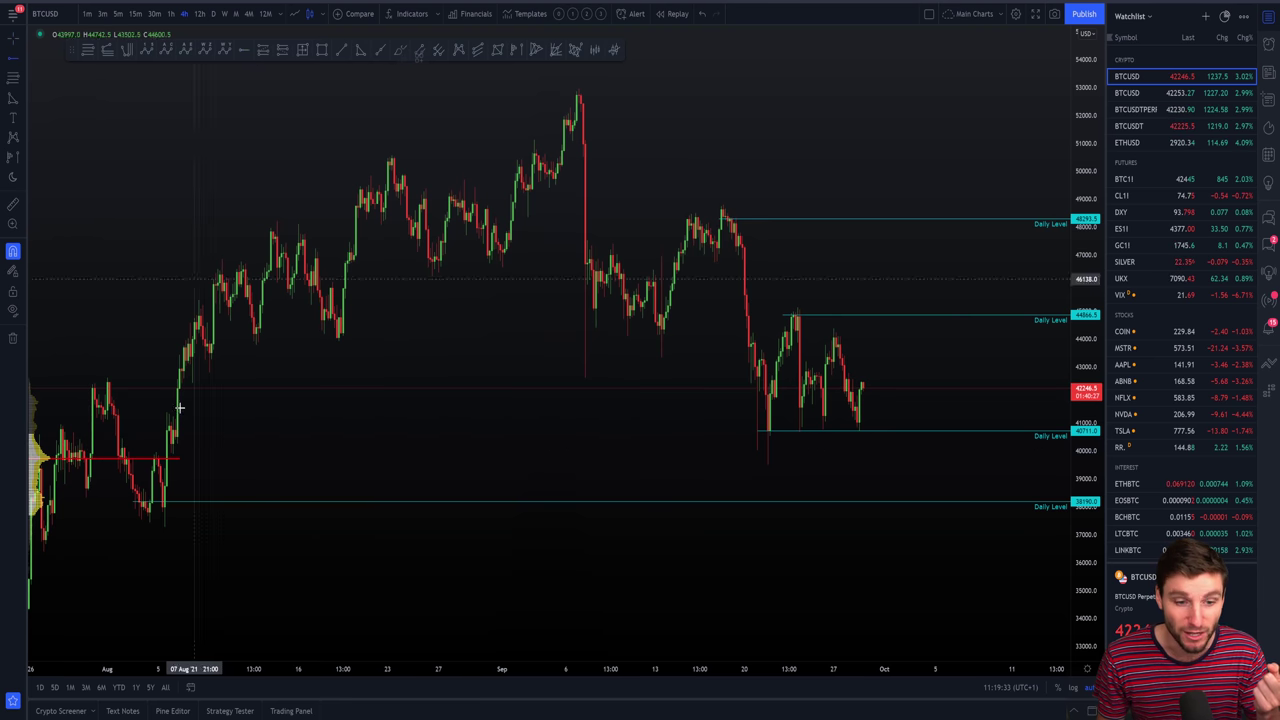
left_click(193, 458)
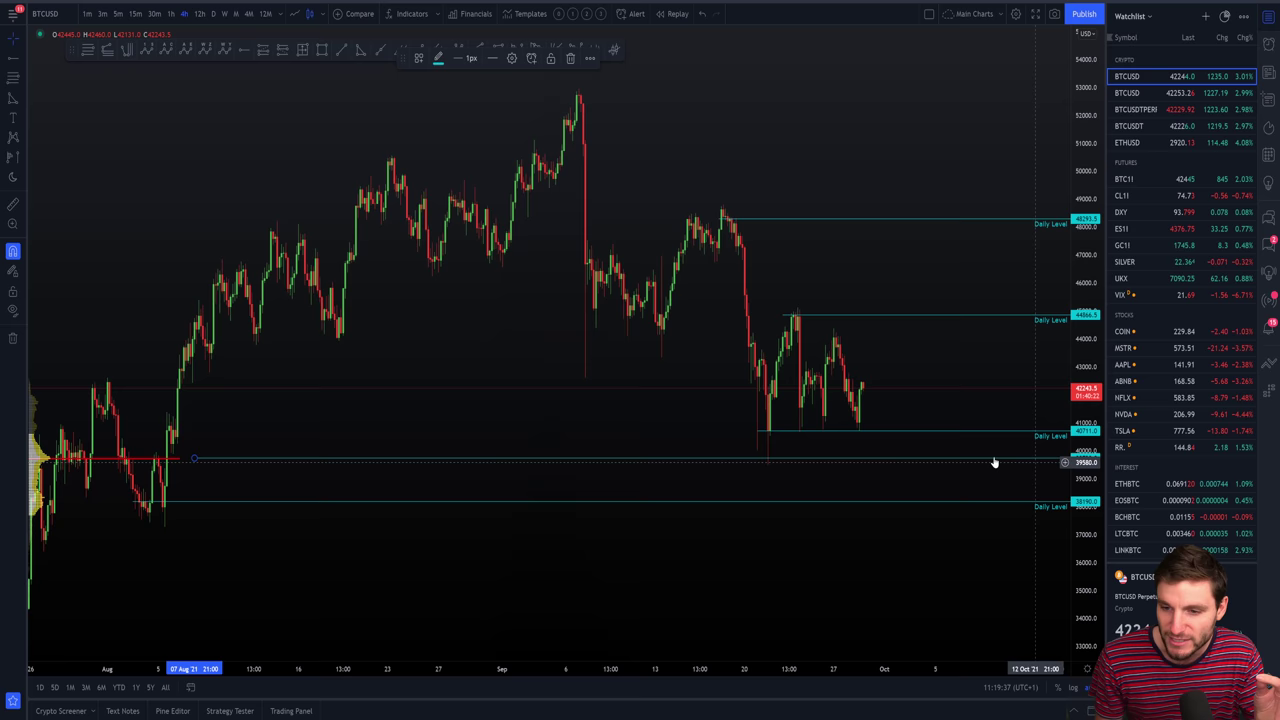
right_click(492, 461)
mouse_move(562, 497)
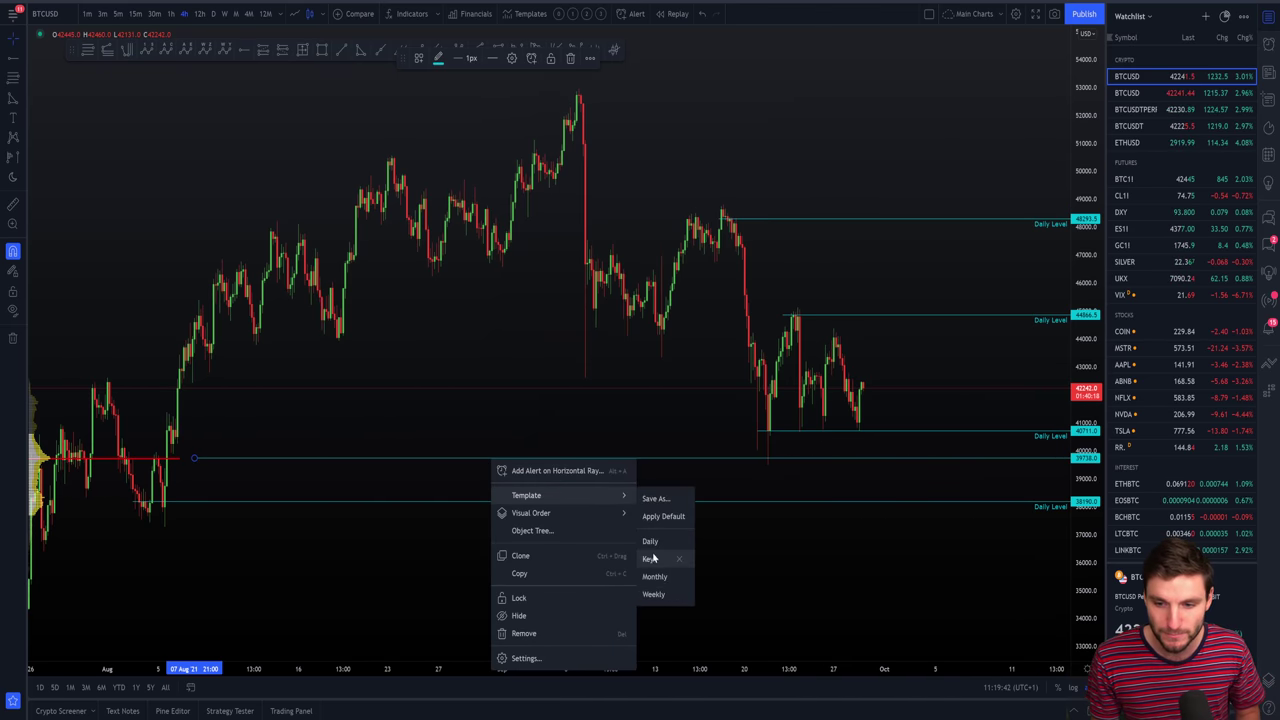
left_click(648, 559)
Delete the old red drawing at the far left of the chart
left_click_drag(723, 571, 705, 571)
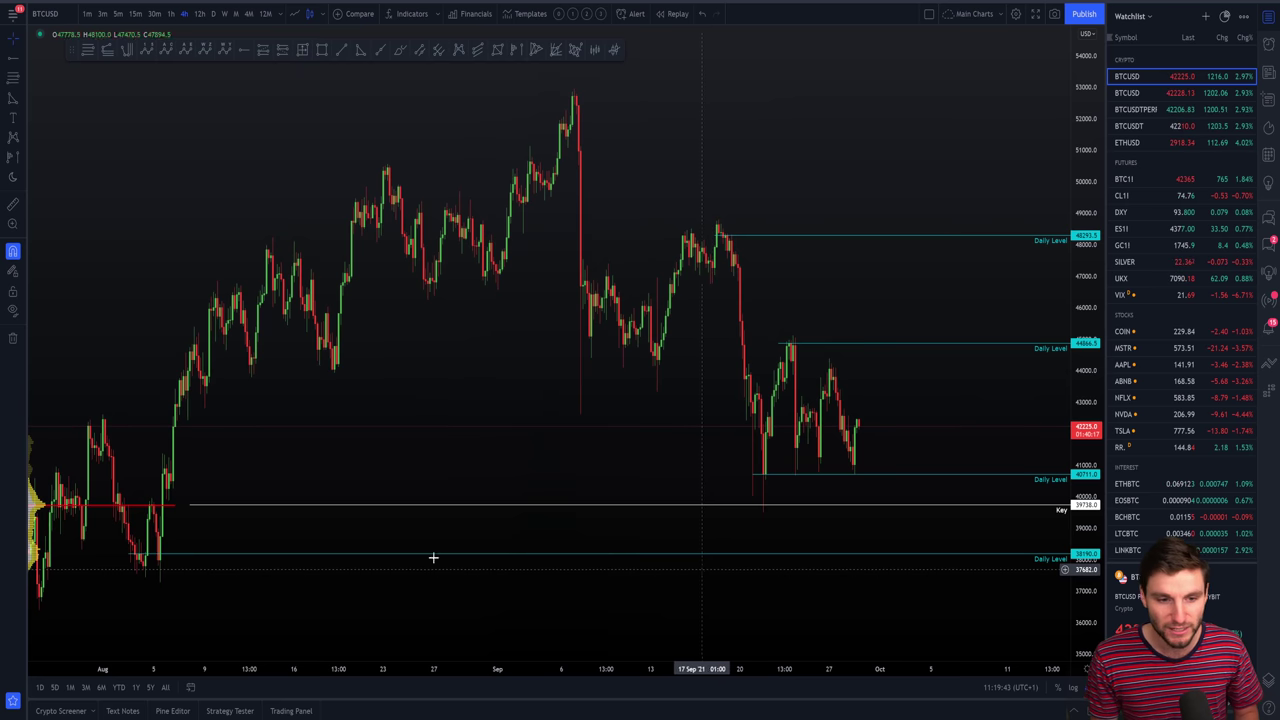
left_click(40, 505)
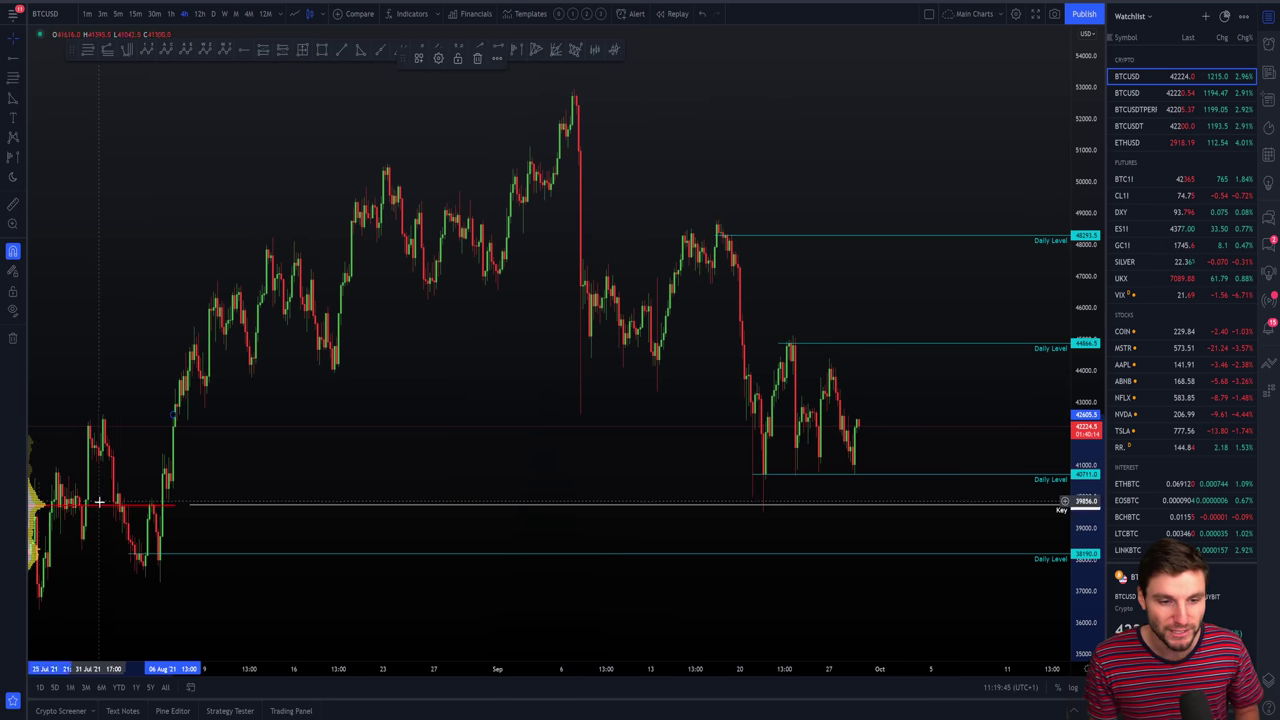
key("Delete")
scroll(561, 508, "up", 3)
scroll(561, 508, "up", 1)
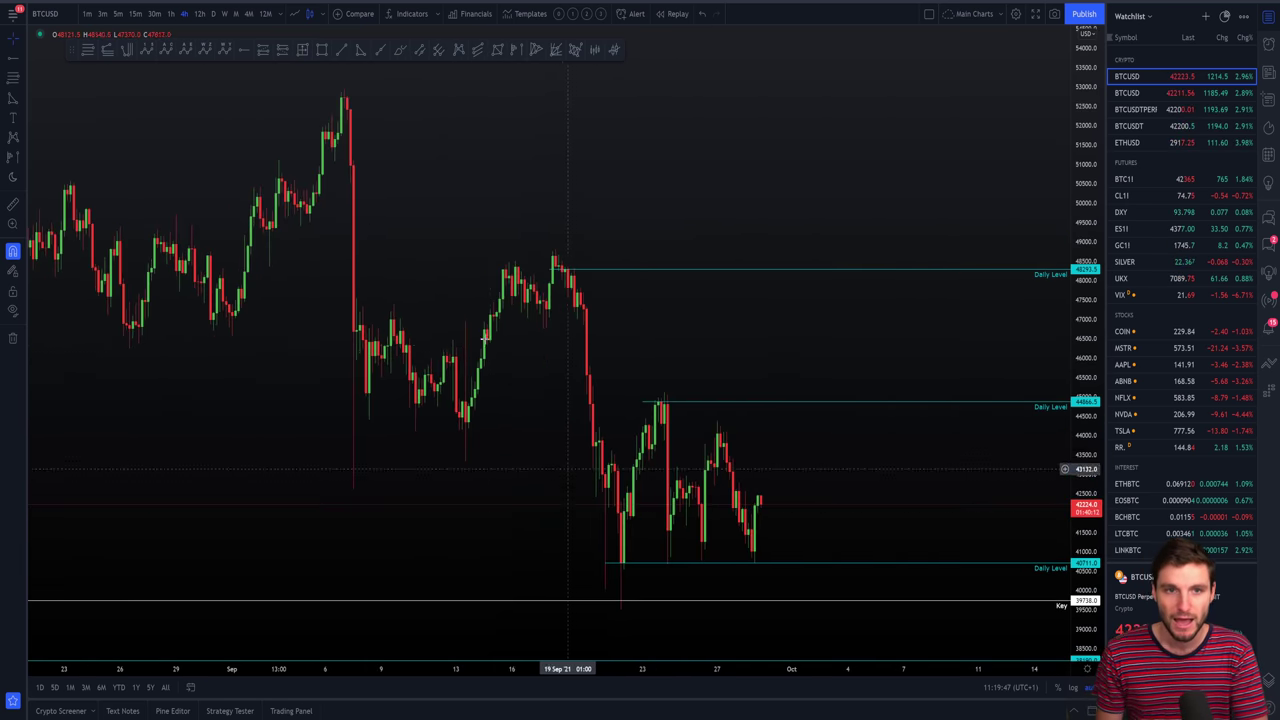
Zoom and nudge the chart to inspect price against the Key level near 39,738
scroll(433, 405, "up", 3)
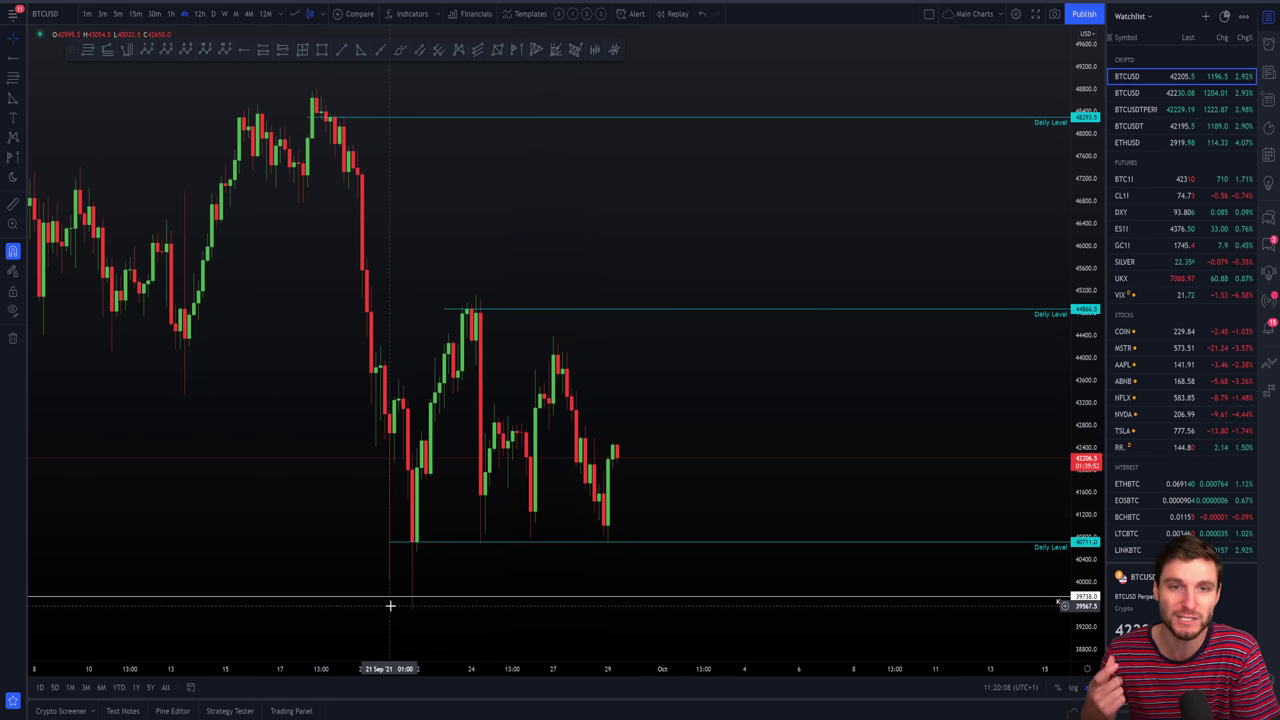
scroll(306, 369, "down", 1)
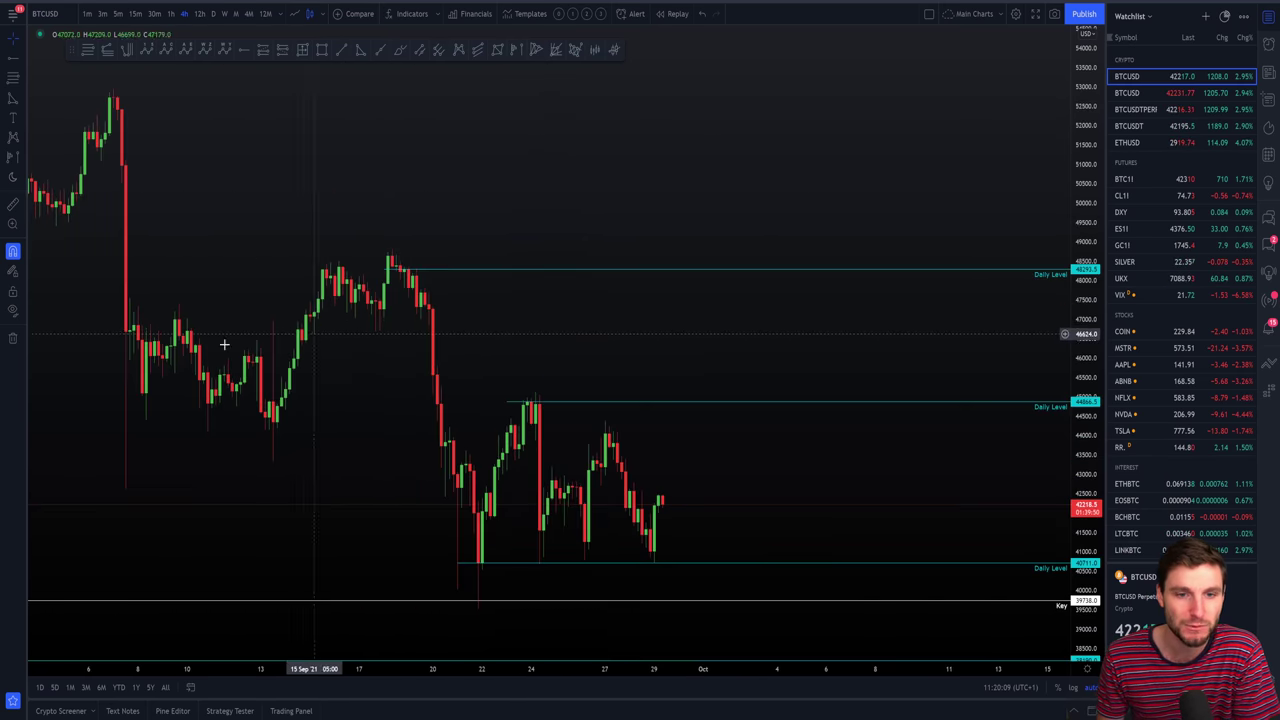
scroll(343, 335, "up", 1)
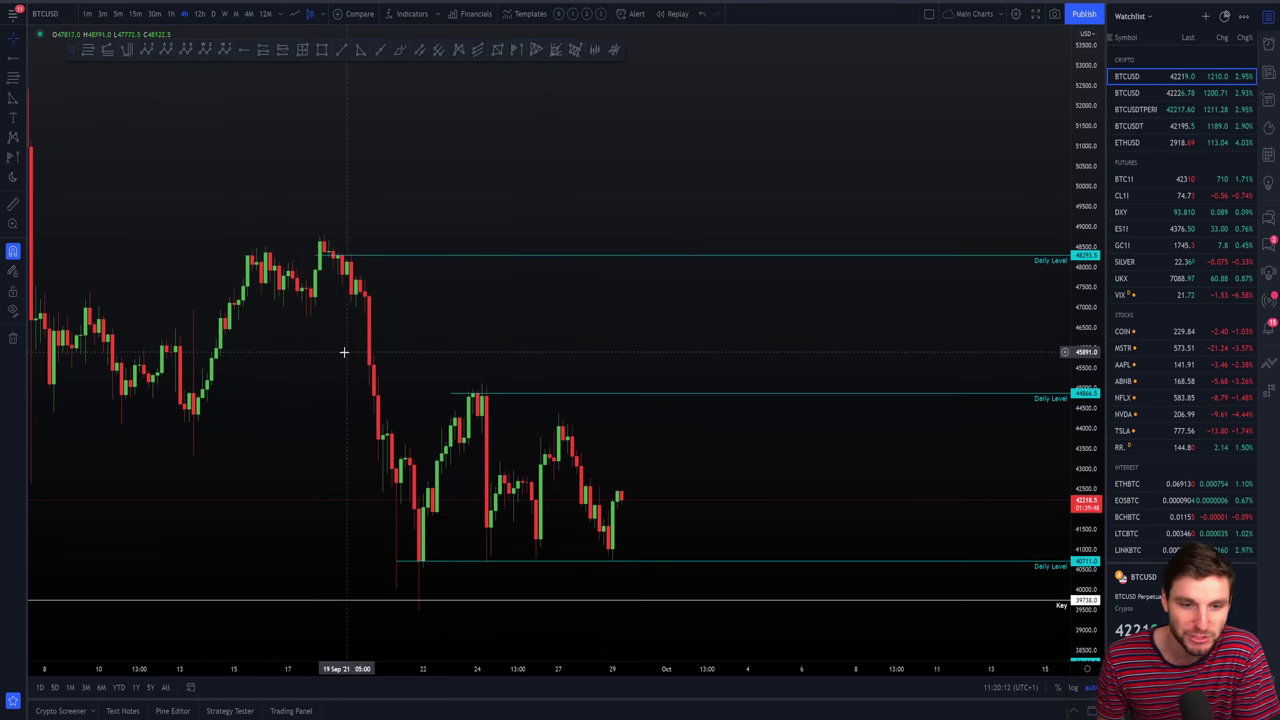
left_click_drag(272, 320, 266, 343)
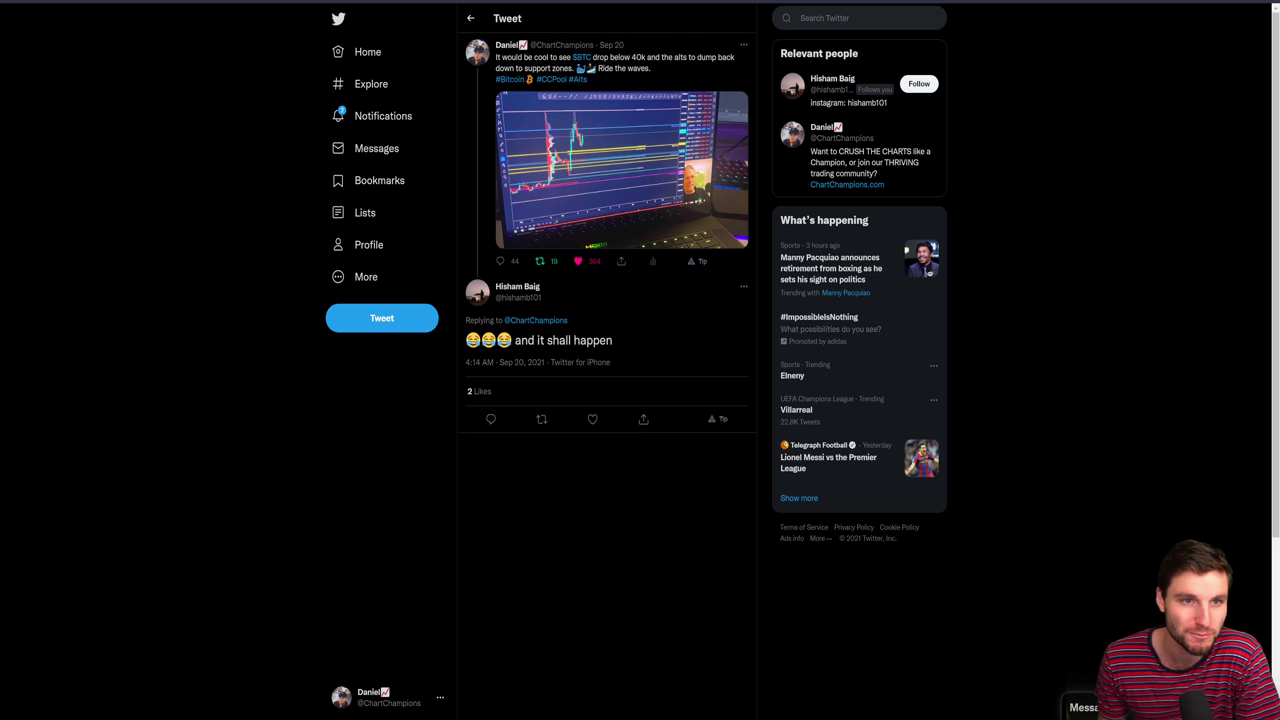
Switch from Twitter back to the TradingView BTCUSD chart with Alt+Tab
key("alt+Tab")
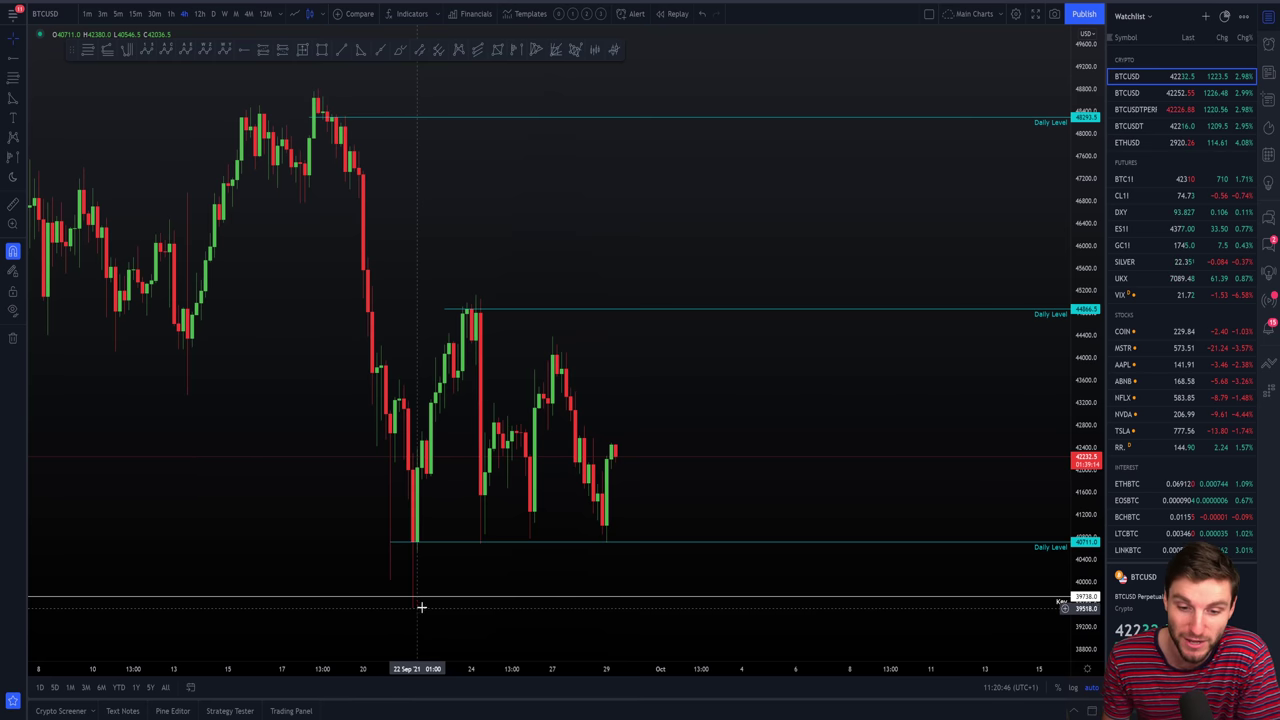
Select and deselect the Key ray at 39,738, then scroll the watchlist down to XTZUSDT
left_click(454, 599)
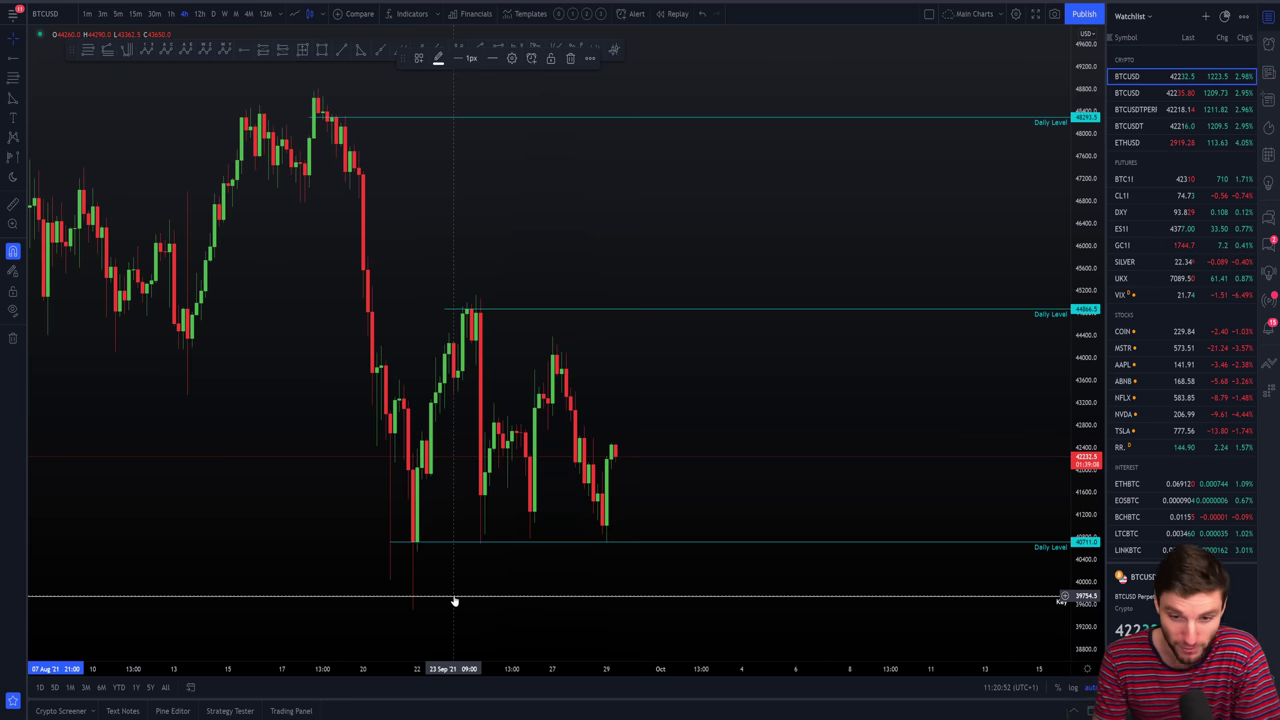
key("Escape")
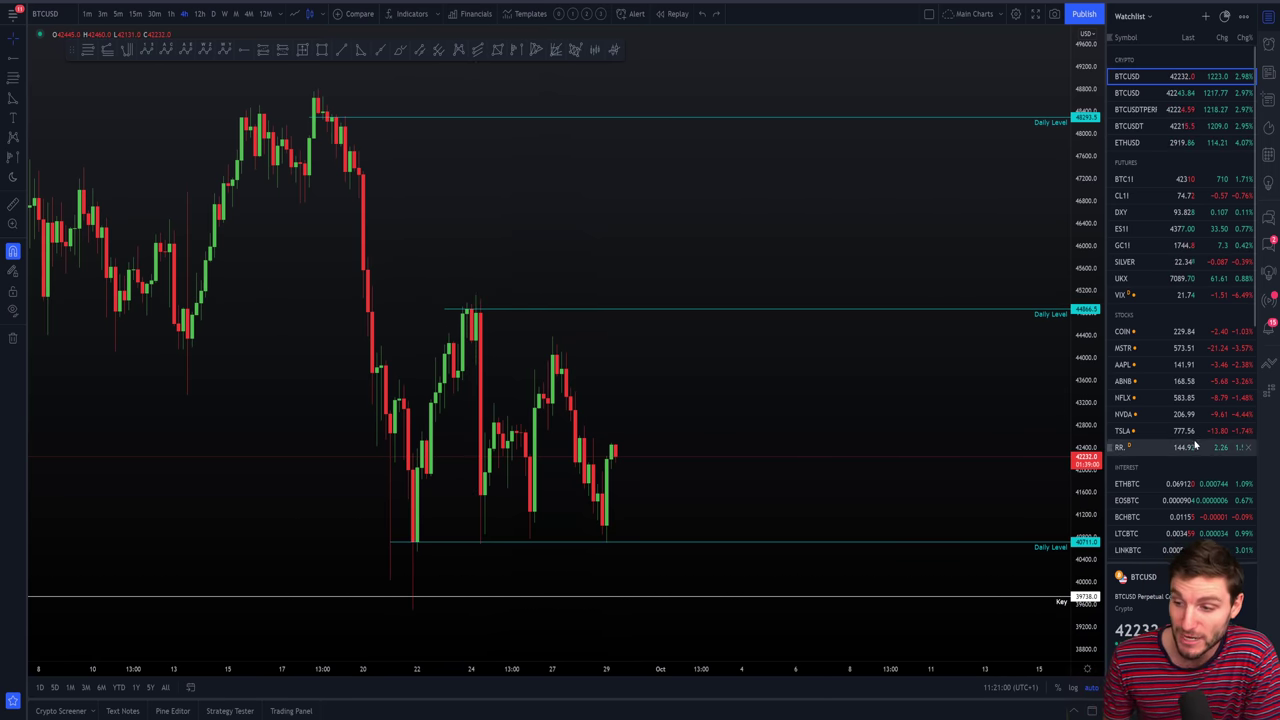
scroll(1175, 434, "down", 5)
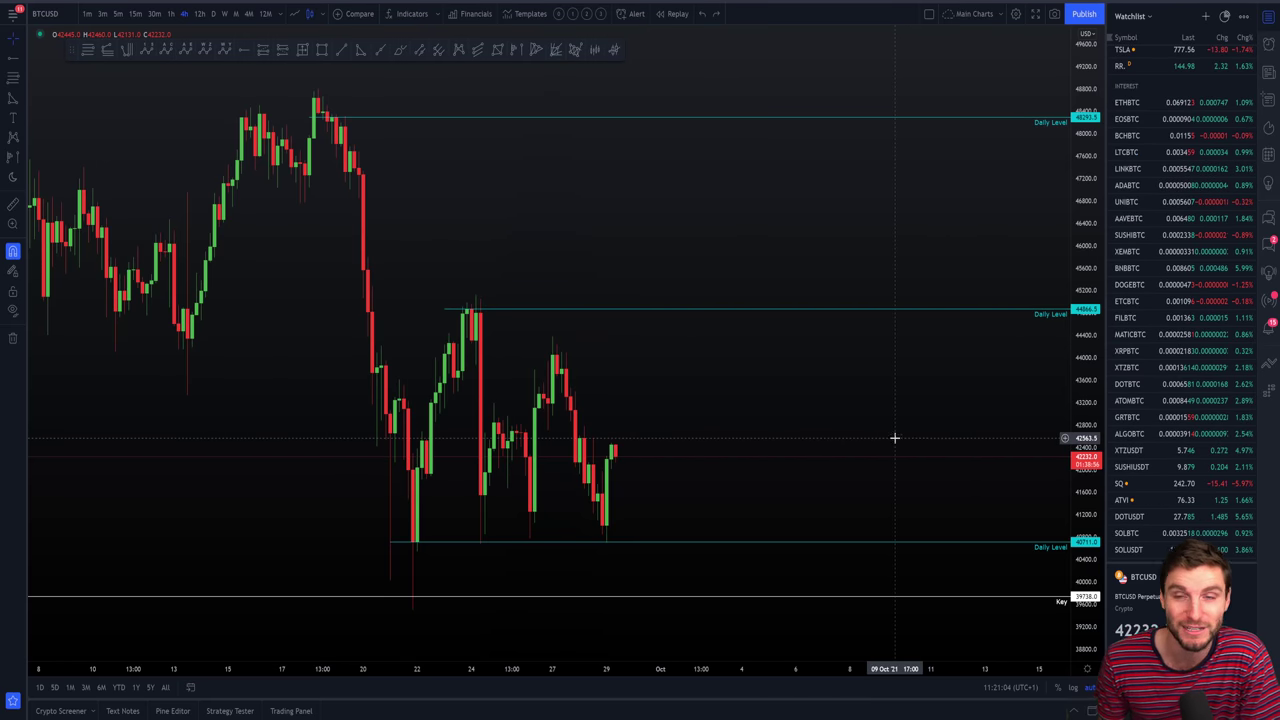
Switch the chart to XTZUSDT and measure Tezos's rally from its September low
left_click(1161, 453)
scroll(700, 420, "down", 3)
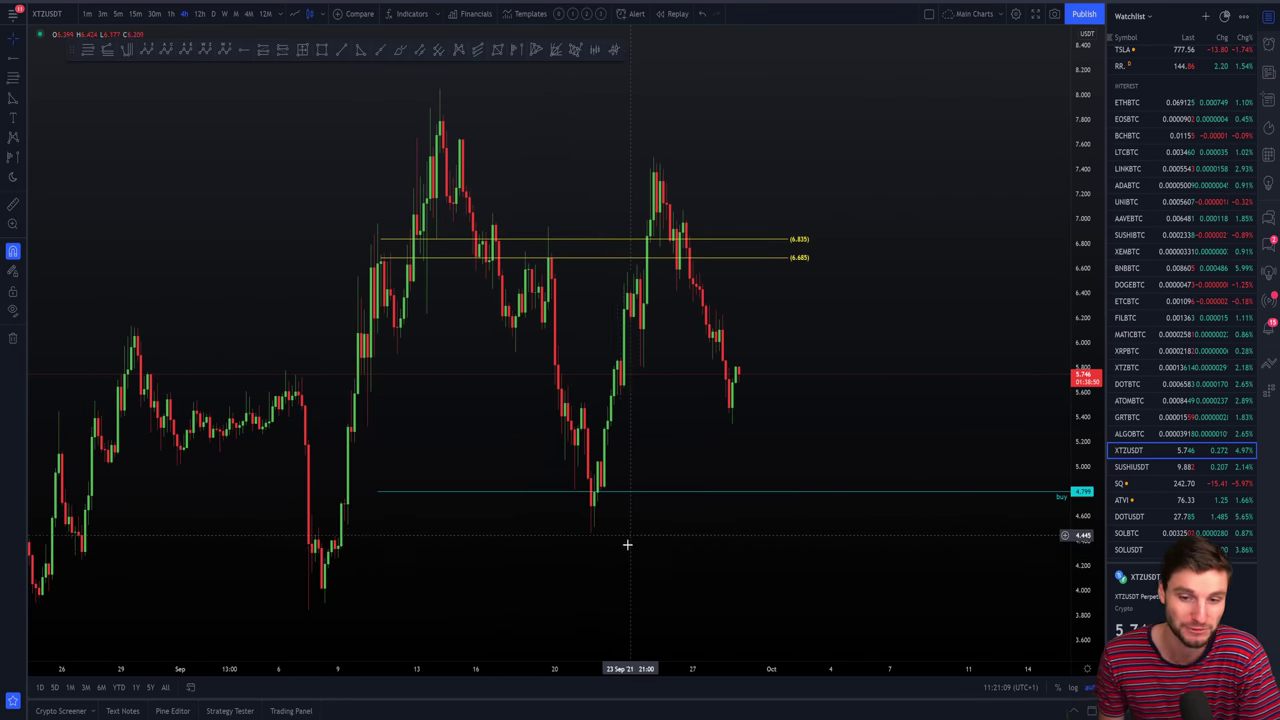
scroll(582, 529, "up", 1)
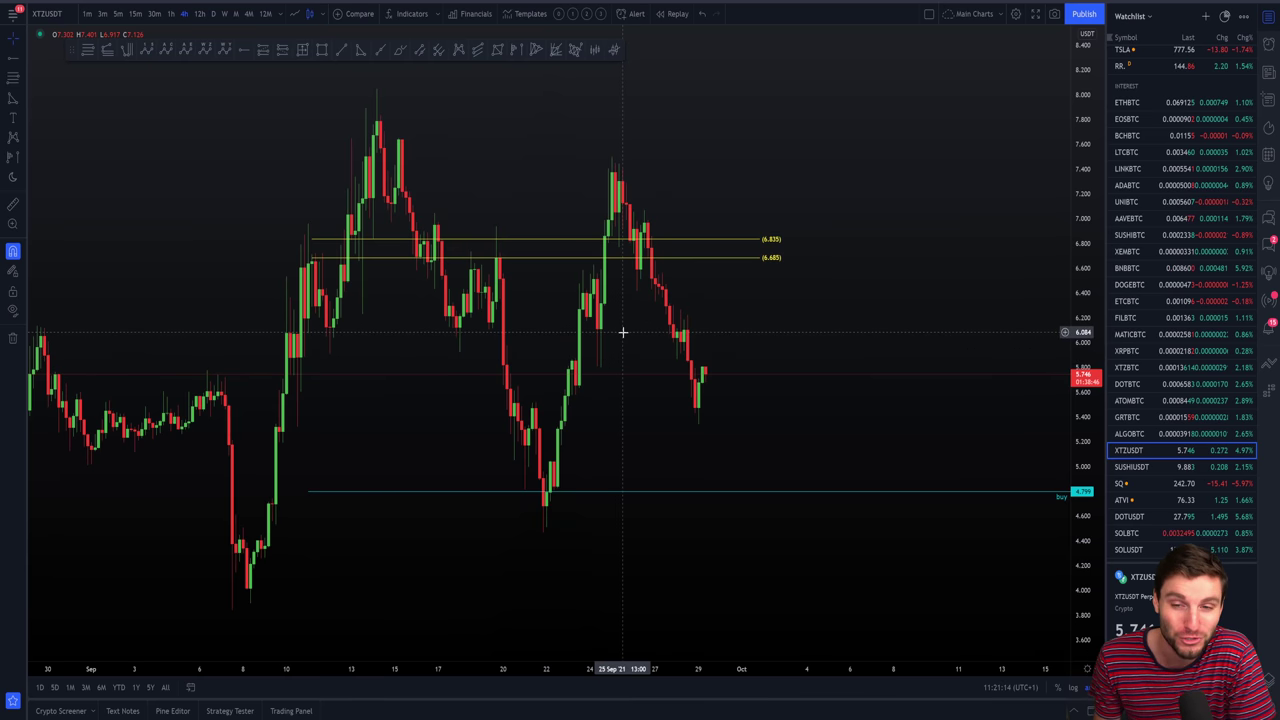
left_click(568, 529, "shift")
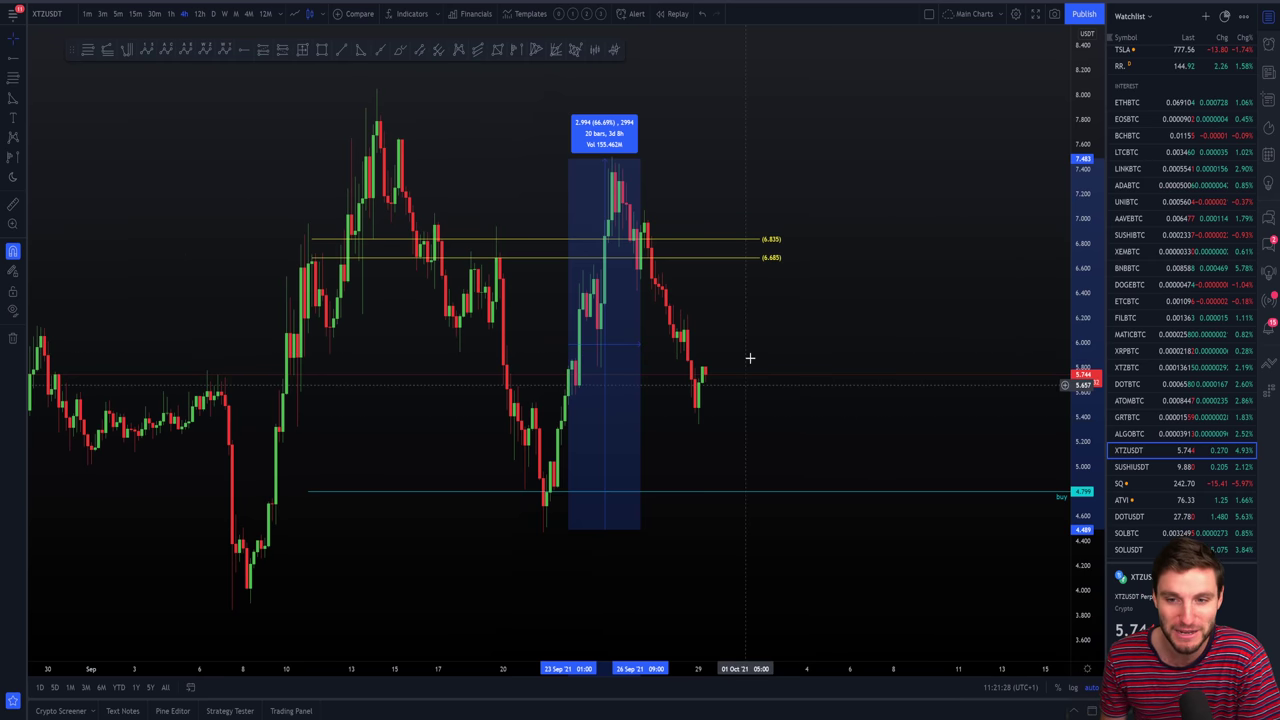
Remove the Tezos measurement and switch the chart back to BTCUSD
left_click(906, 328)
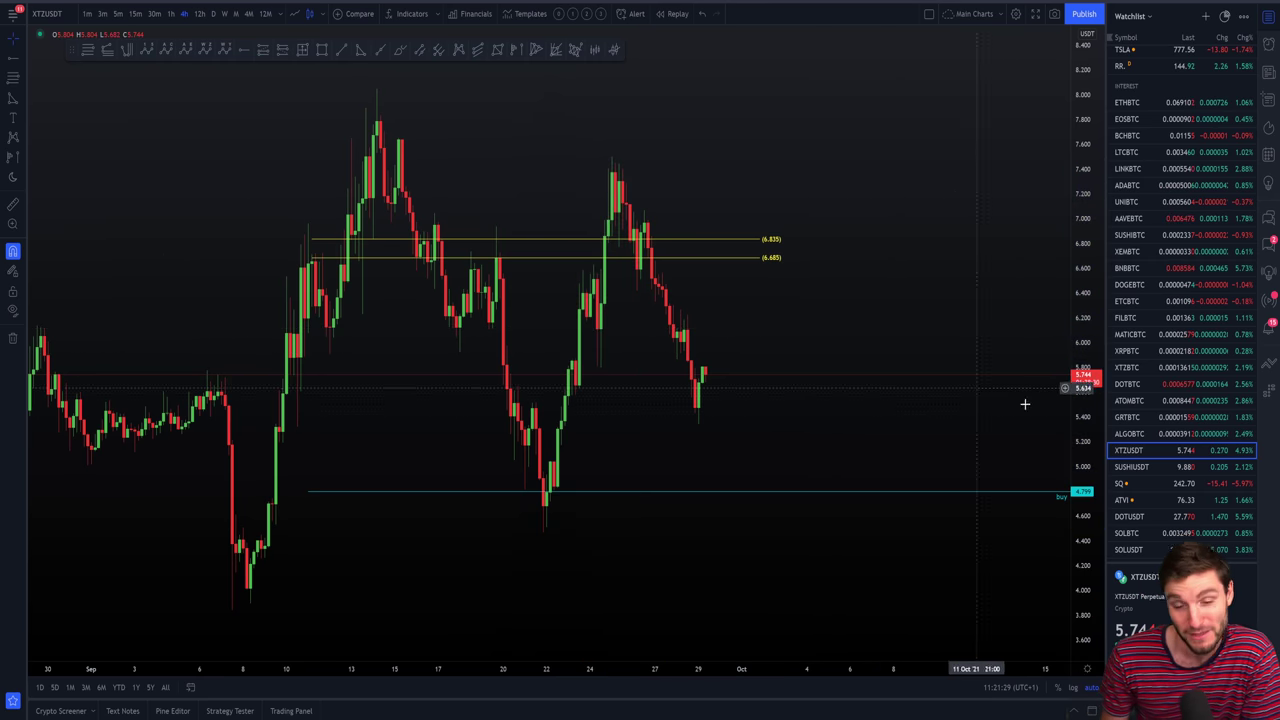
scroll(1182, 405, "up", 5)
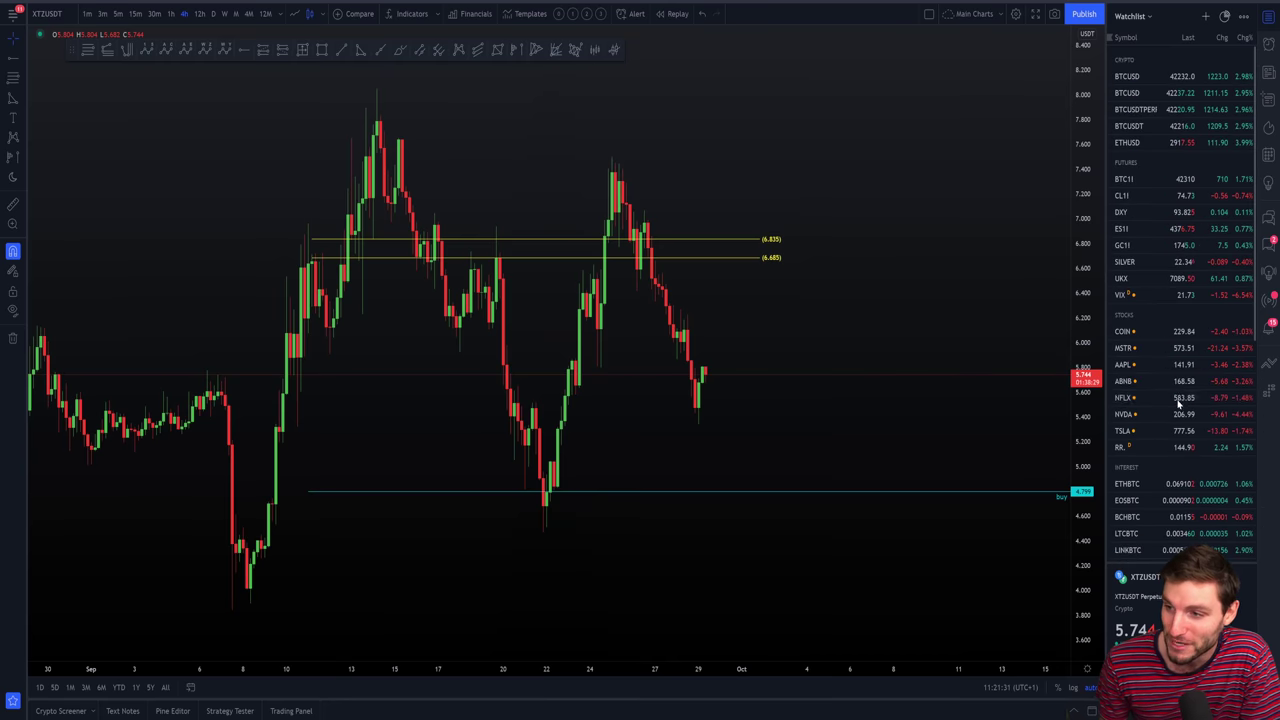
left_click(1130, 77)
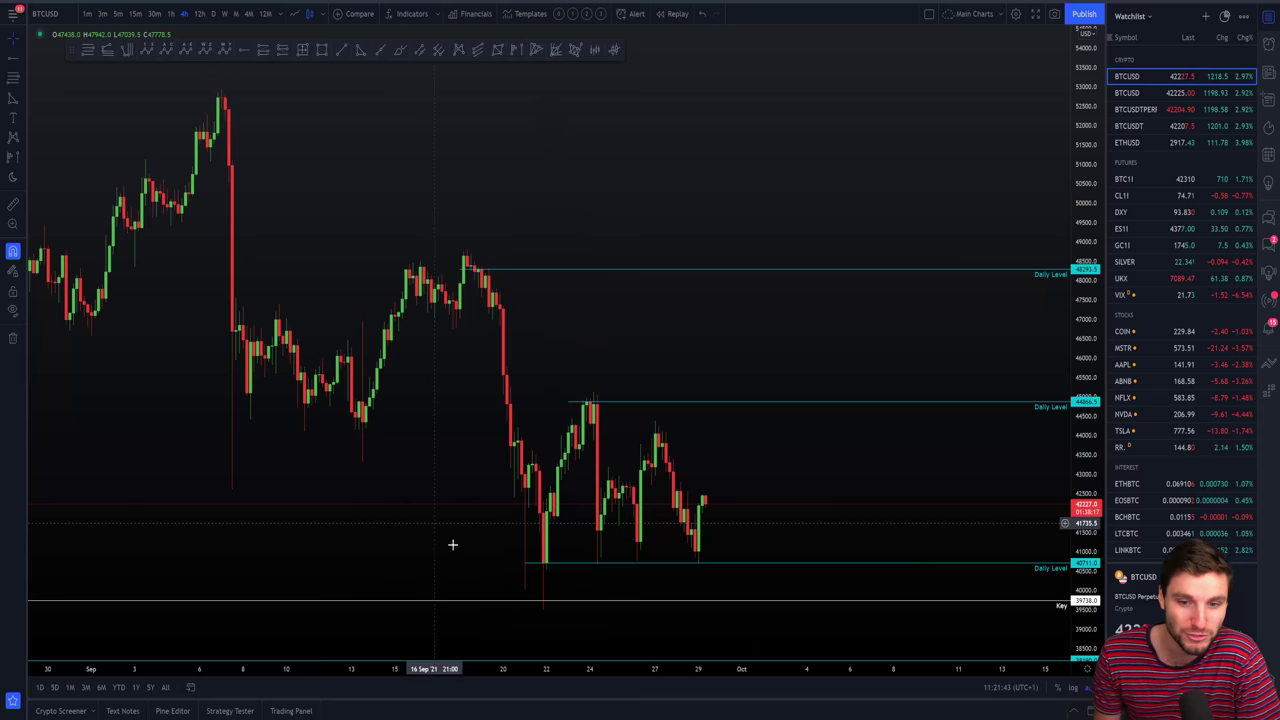
Bring the September 20 tweet about BTC dropping below 40k and its reply into view
left_click_drag(451, 543, 511, 583)
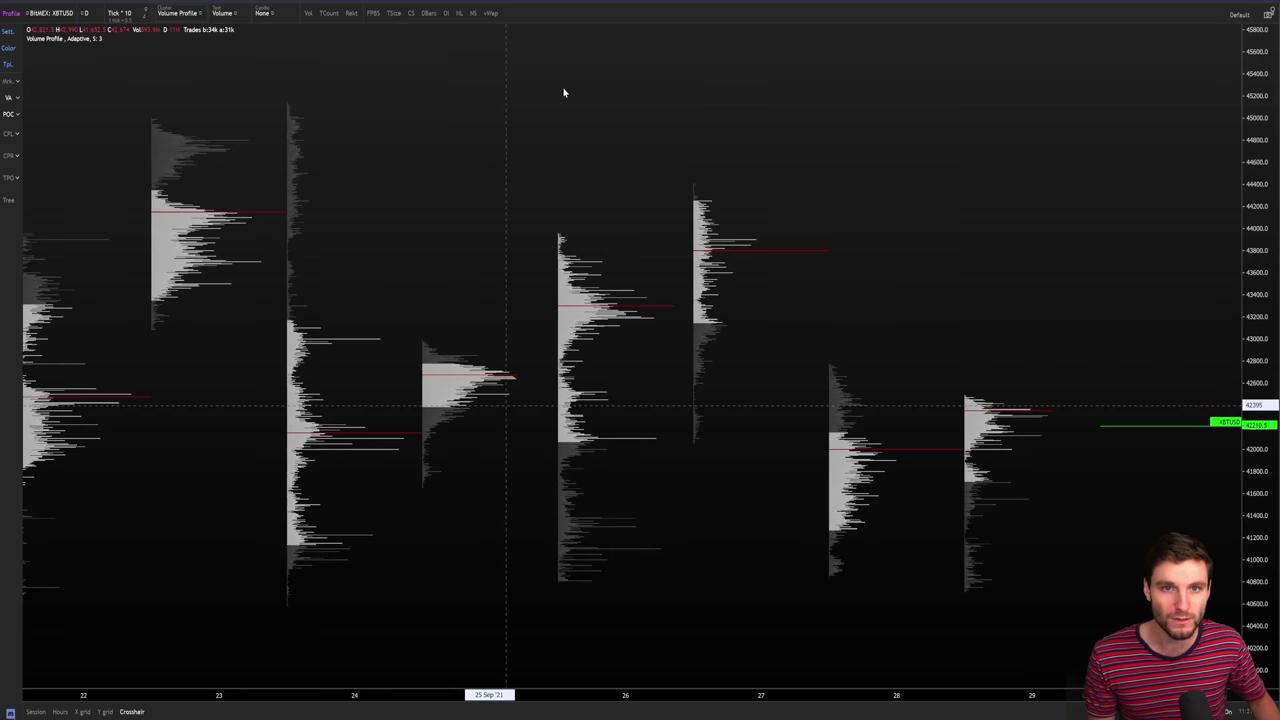
Load the CC Weekly layout with hotkey 5 and zoom out to show weekly profiles back to August
key("5")
scroll(725, 363, "down", 3)
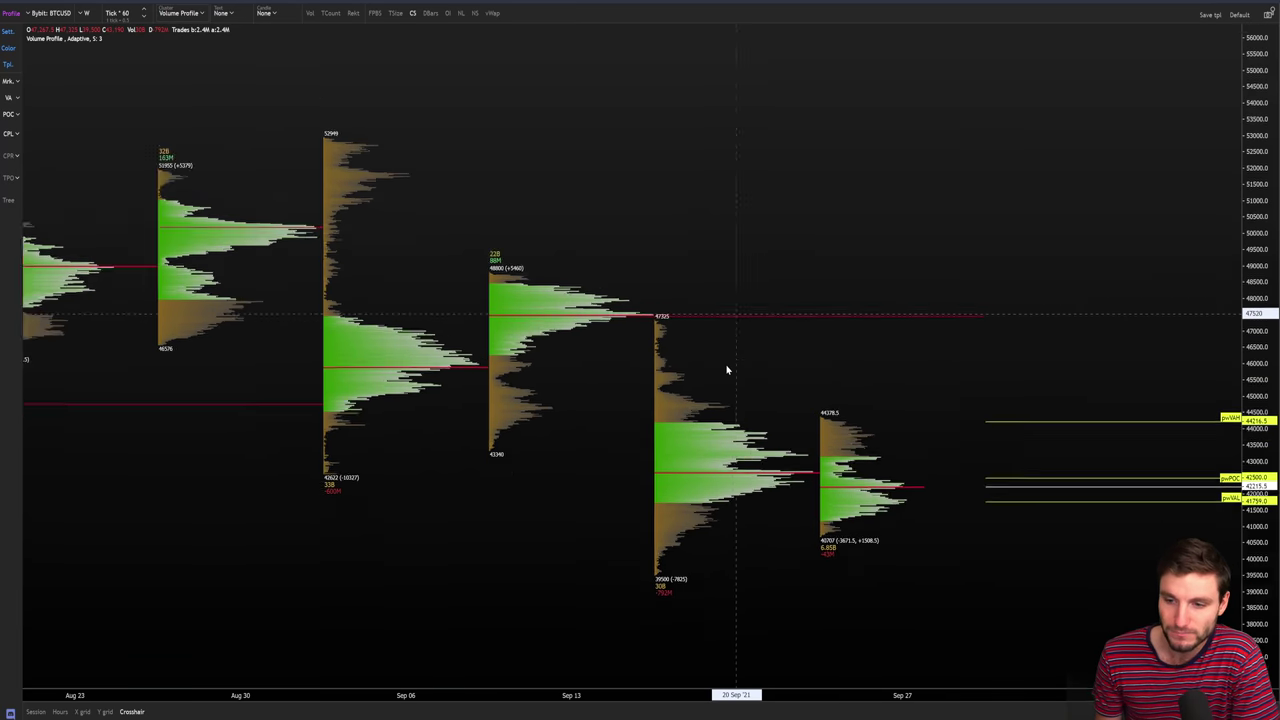
scroll(826, 376, "down", 2)
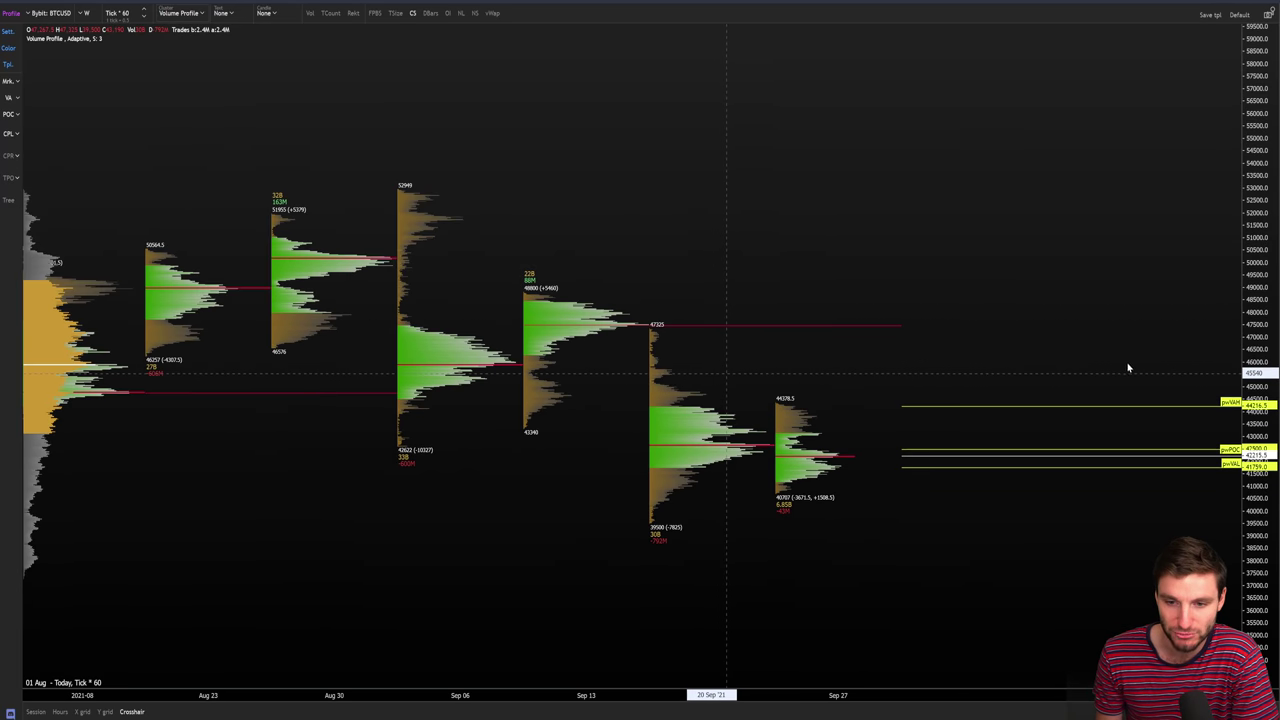
scroll(632, 389, "down", 3)
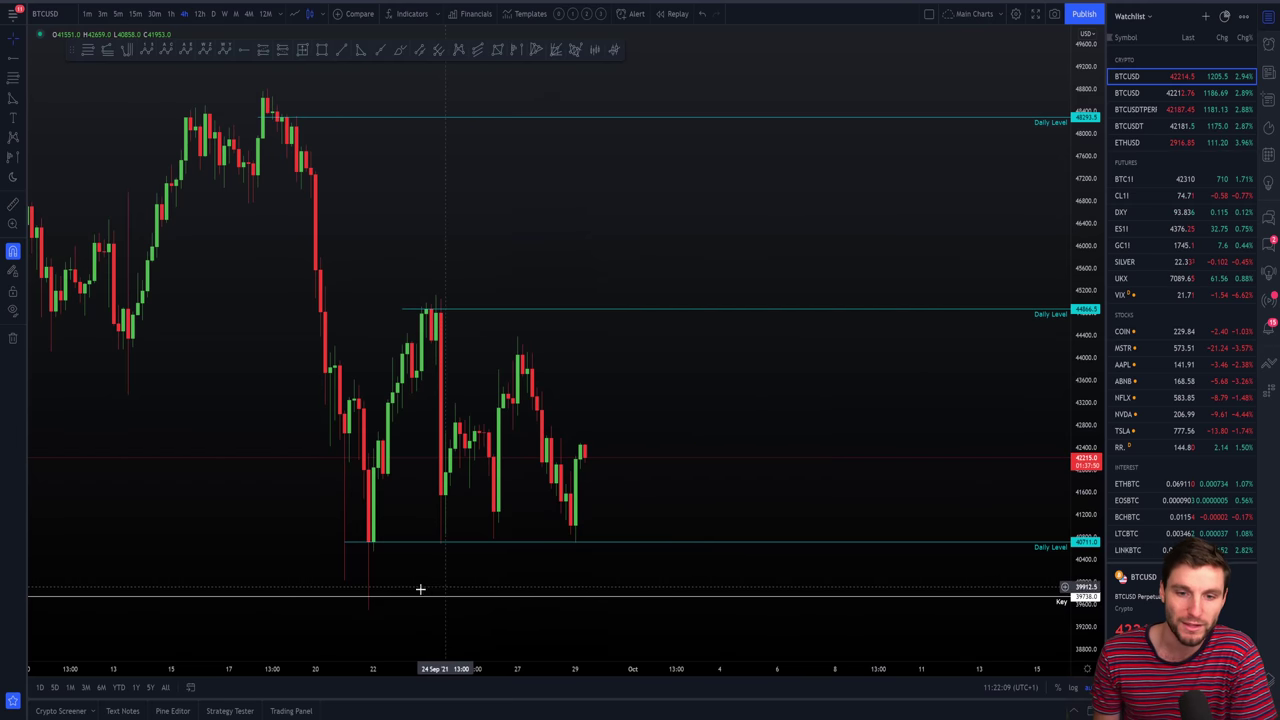
Zoom in on the last week of 4h candles, price near 42,215 between 44,900 and 40,700
scroll(420, 590, "right", 3)
scroll(631, 409, "left", 5)
scroll(574, 571, "up", 2)
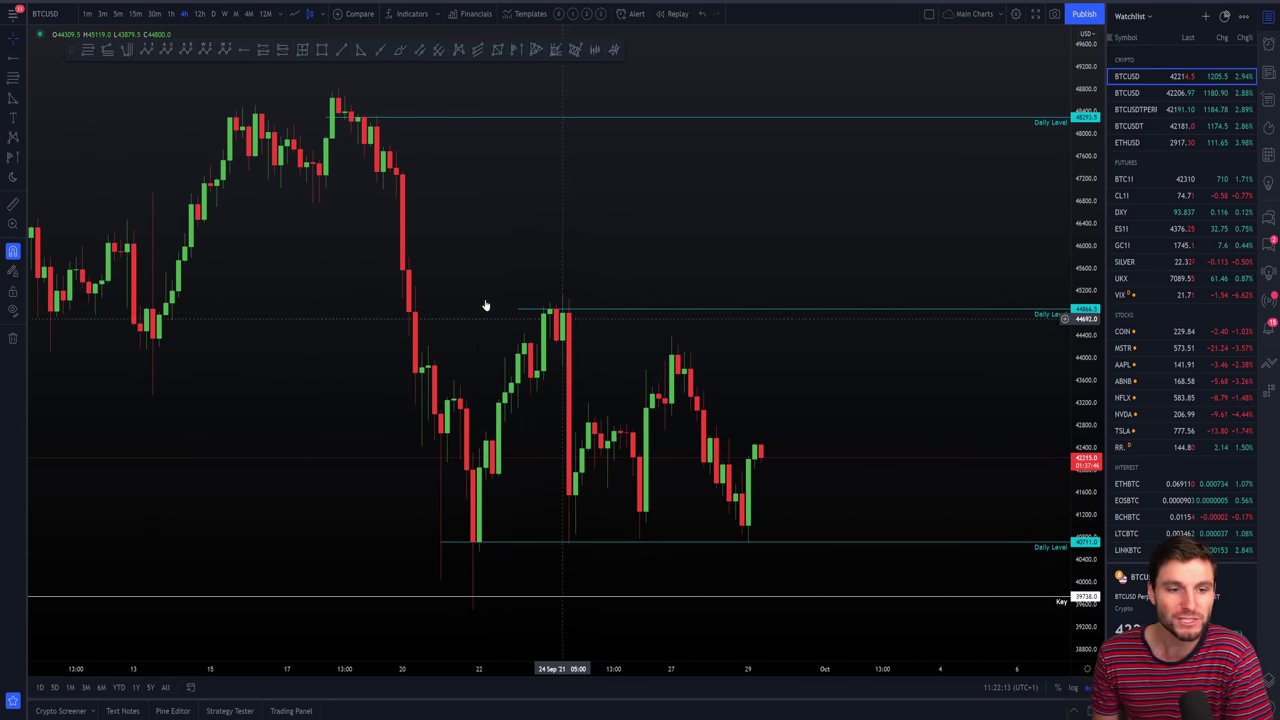
scroll(380, 320, "up", 1)
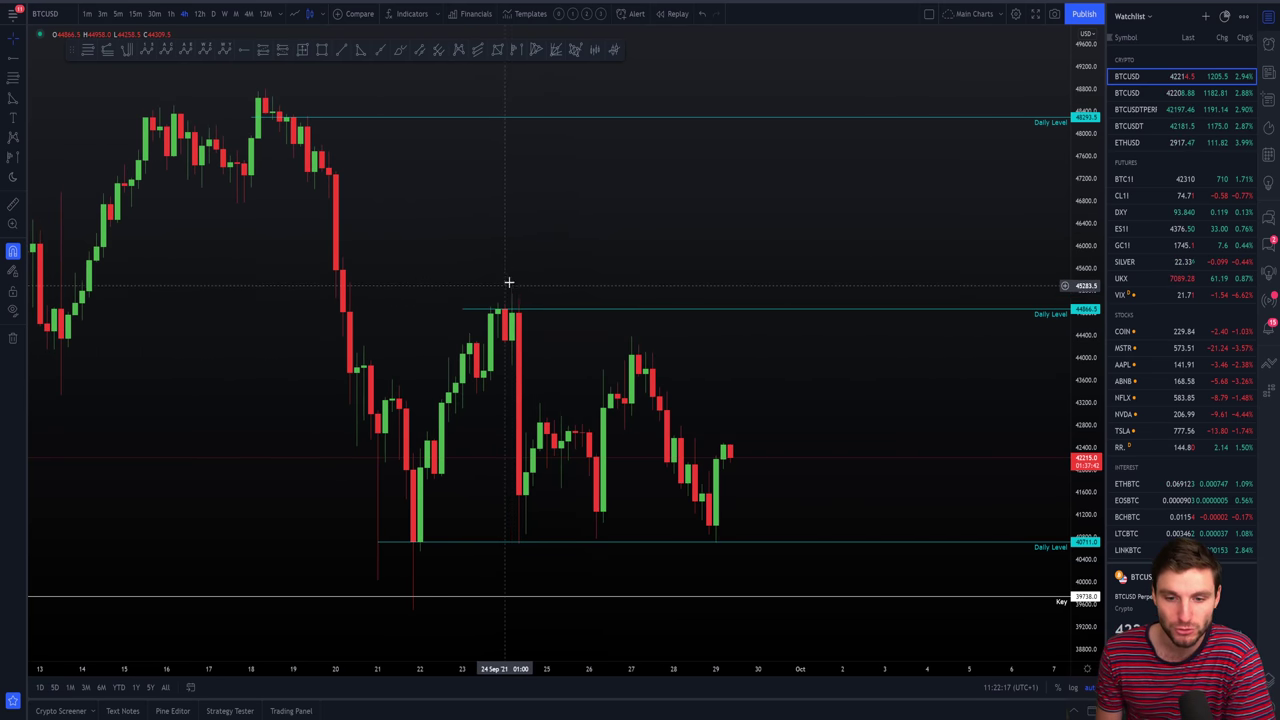
scroll(414, 545, "up", 2)
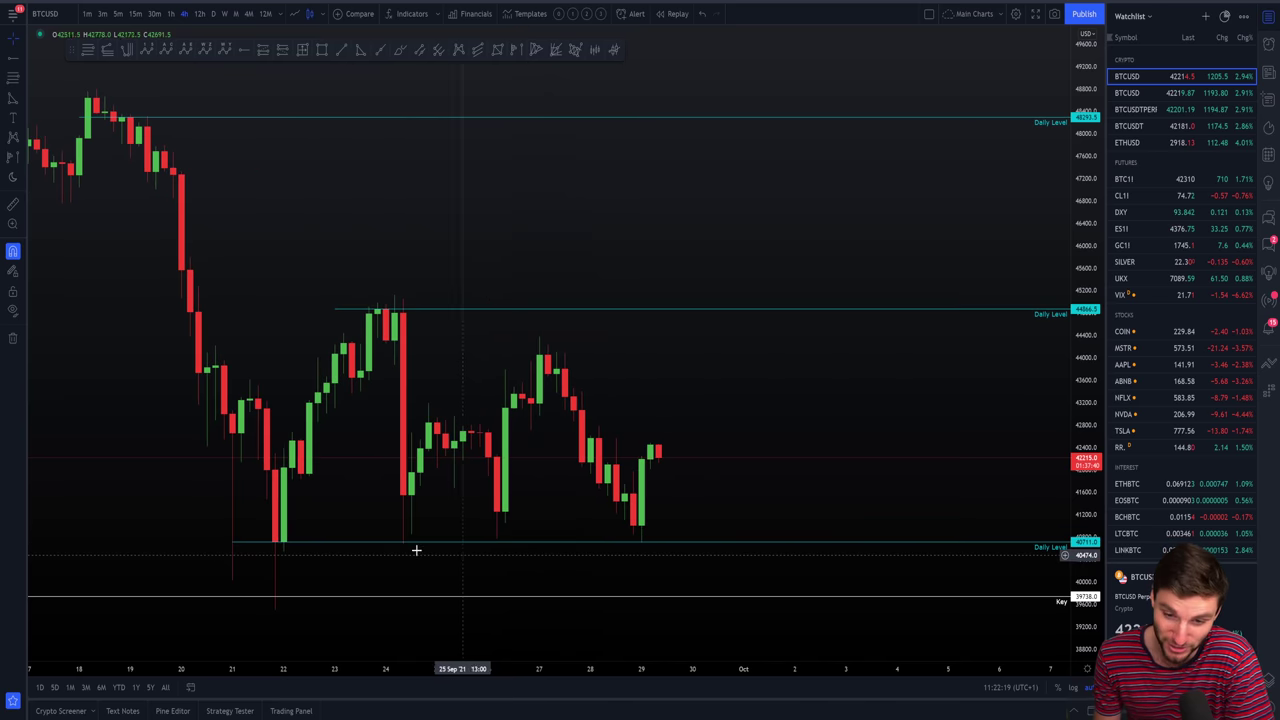
scroll(414, 543, "up", 1)
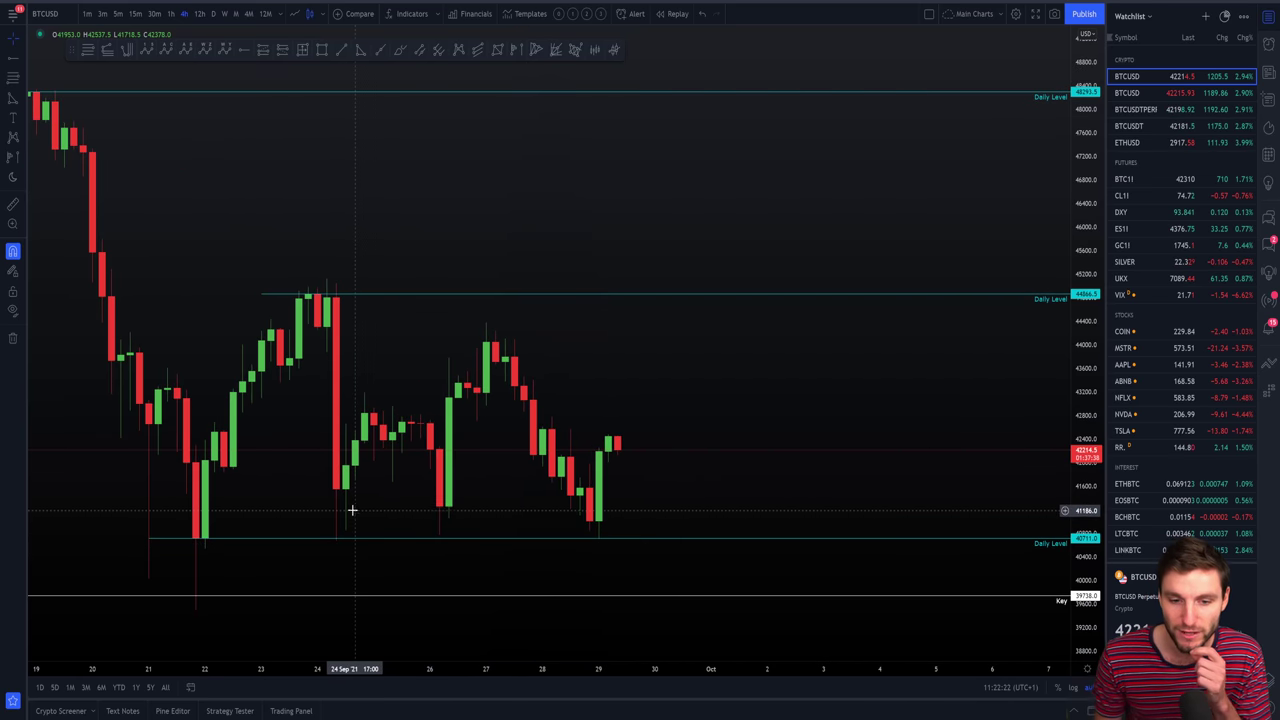
scroll(352, 509, "up", 1)
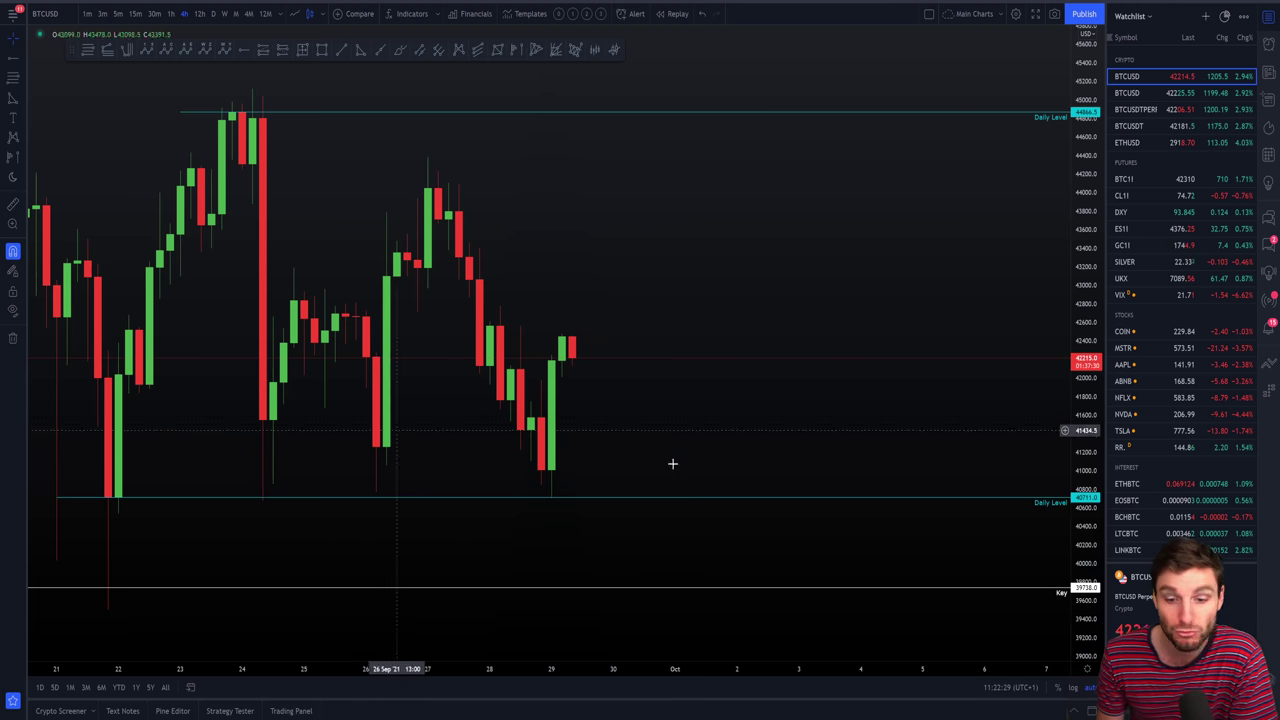
Delete the horizontal Key line and put BTCUSD back on the 4h timeframe, reframing the candles
key("Delete")
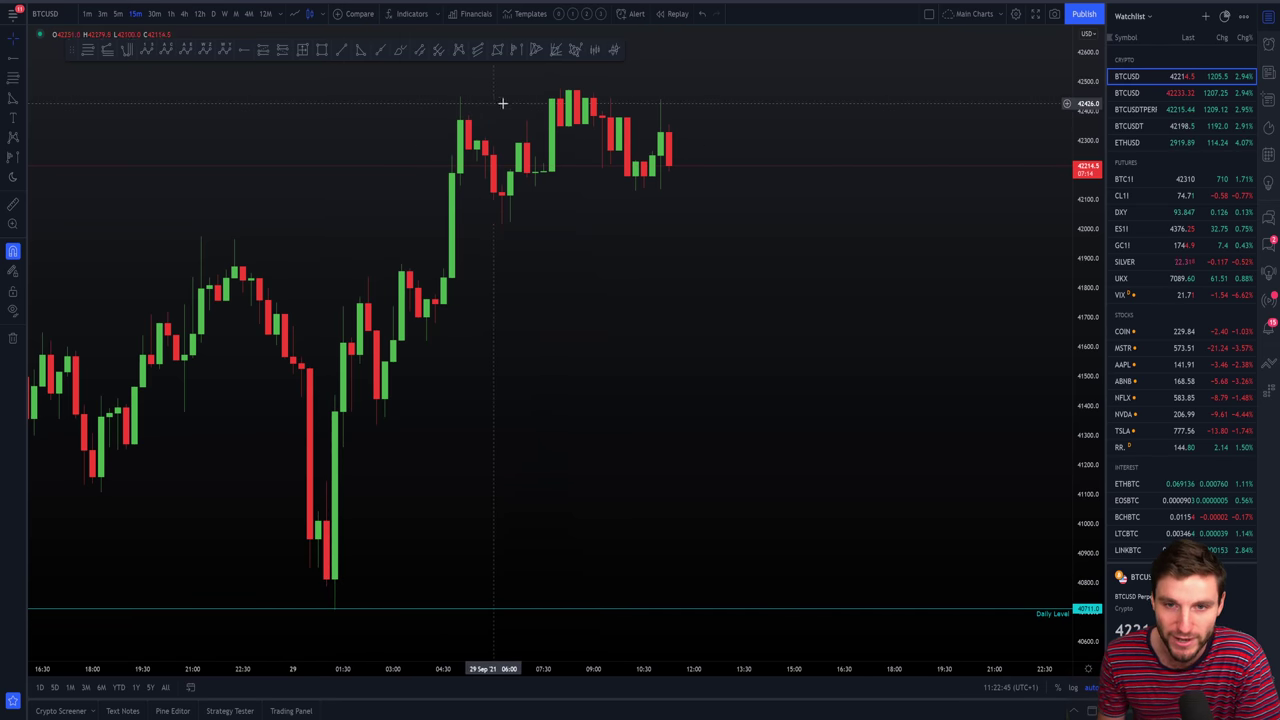
left_click(185, 13)
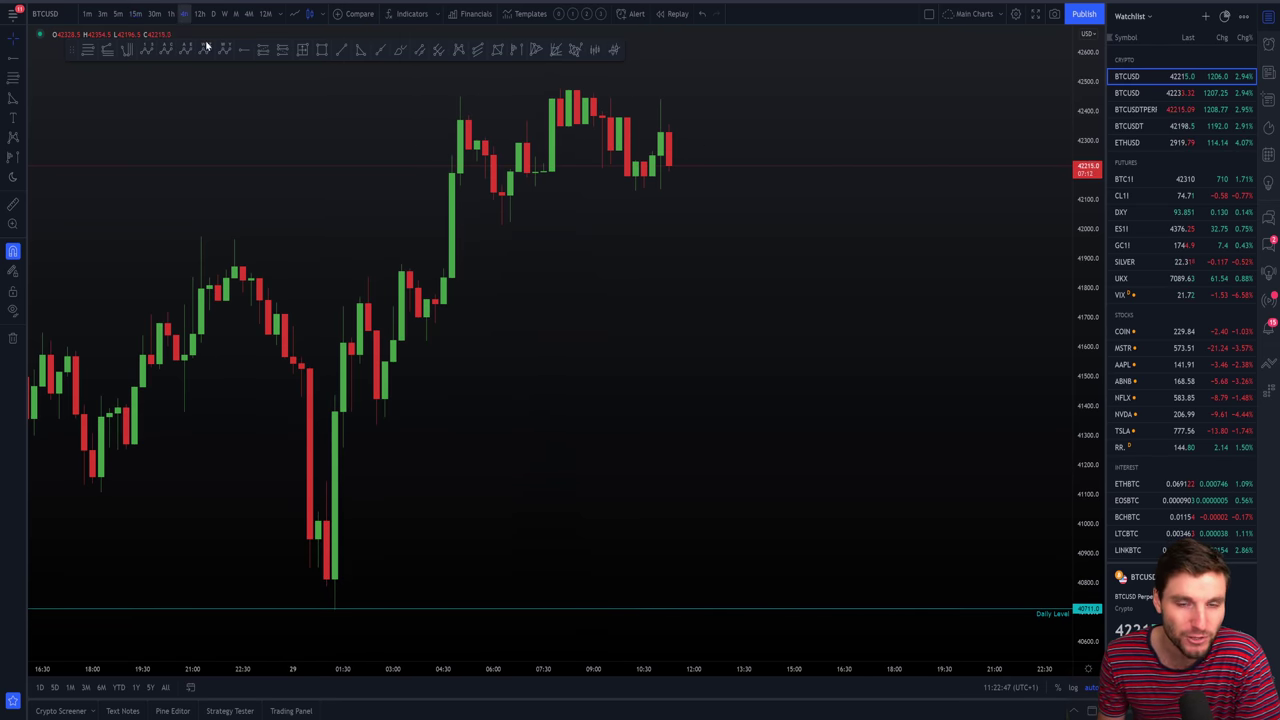
scroll(743, 449, "up", 5)
left_click_drag(764, 404, 740, 400)
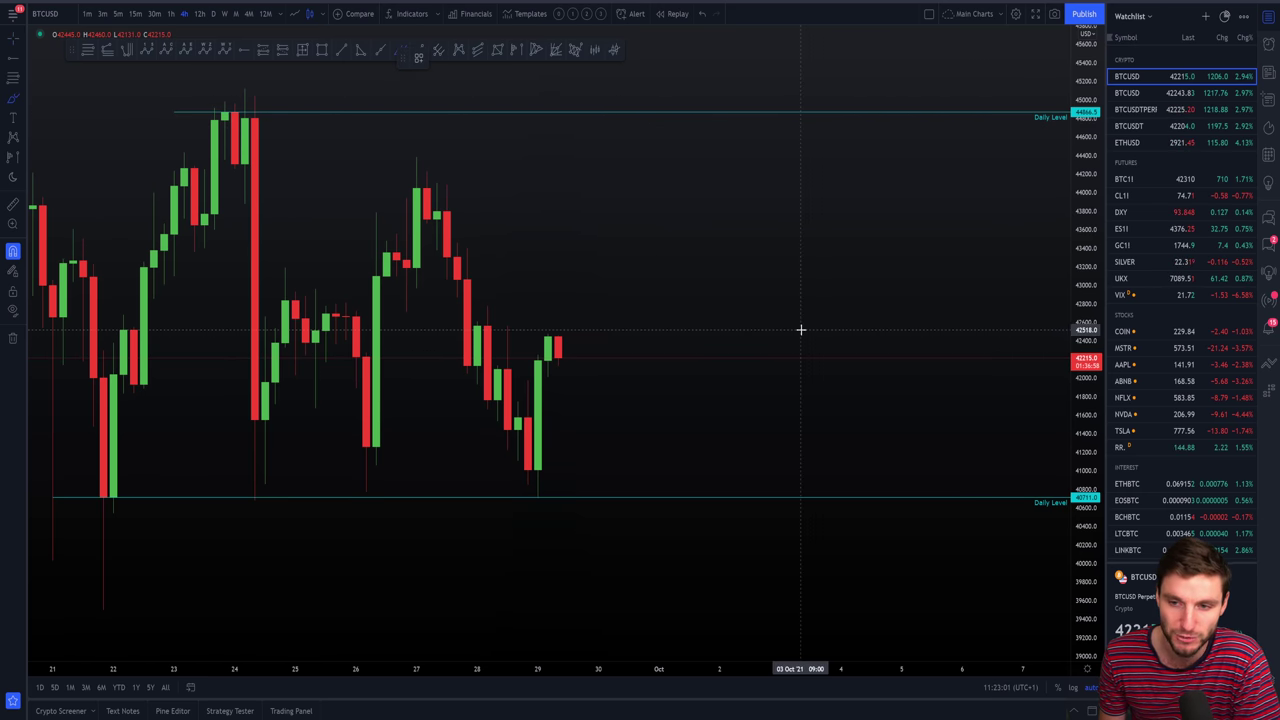
scroll(803, 332, "down", 2)
scroll(817, 349, "up", 2)
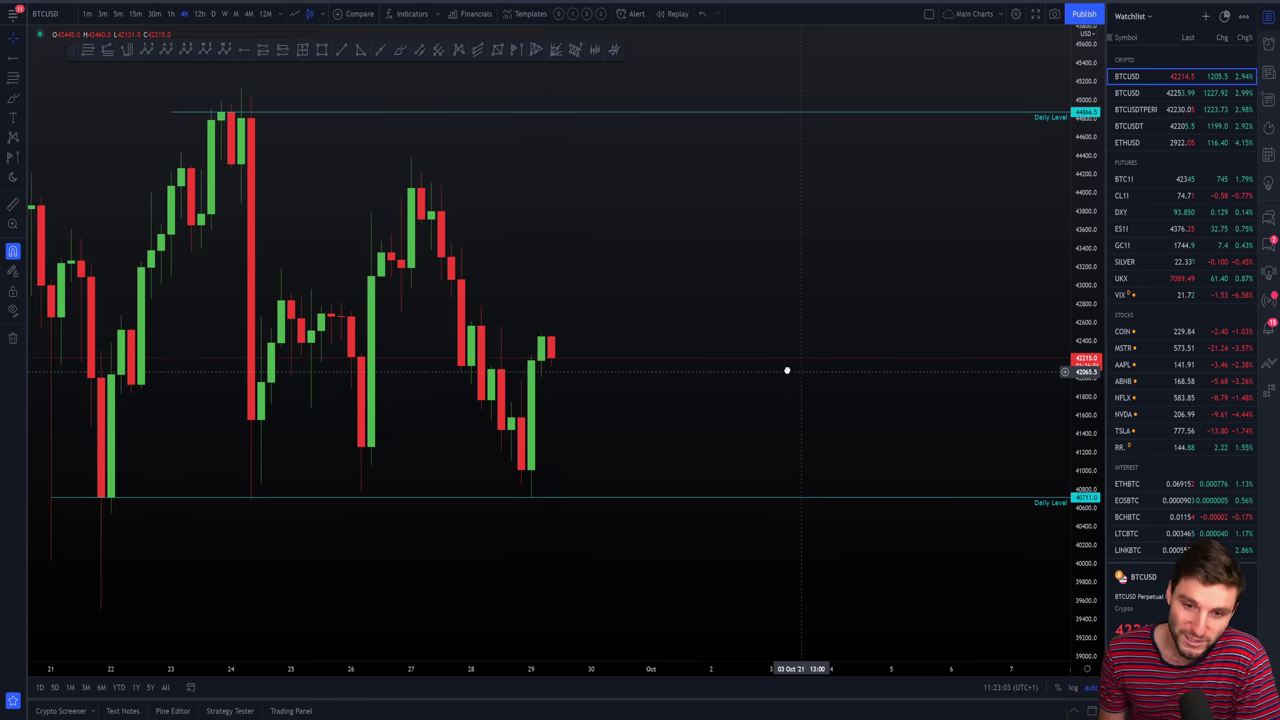
scroll(786, 366, "right", 1)
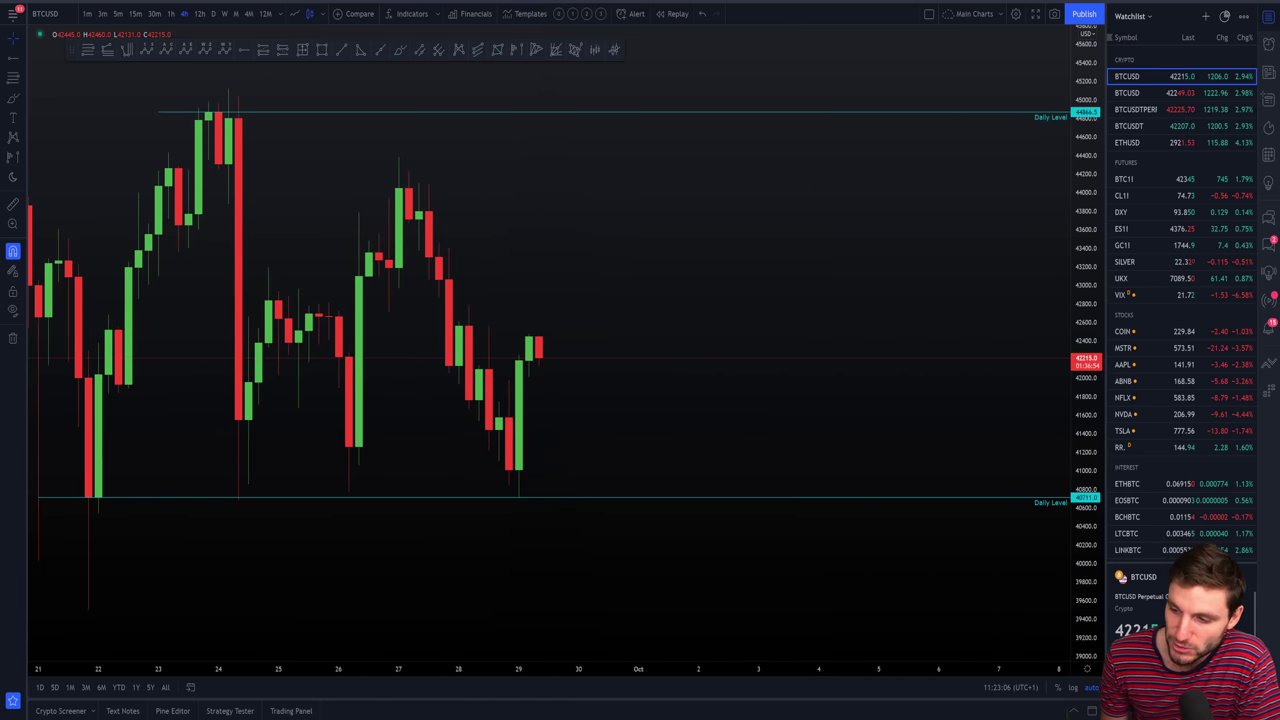
Unhide the Triangle drawing from the Object tree, then return to the Watchlist
left_click(1268, 16)
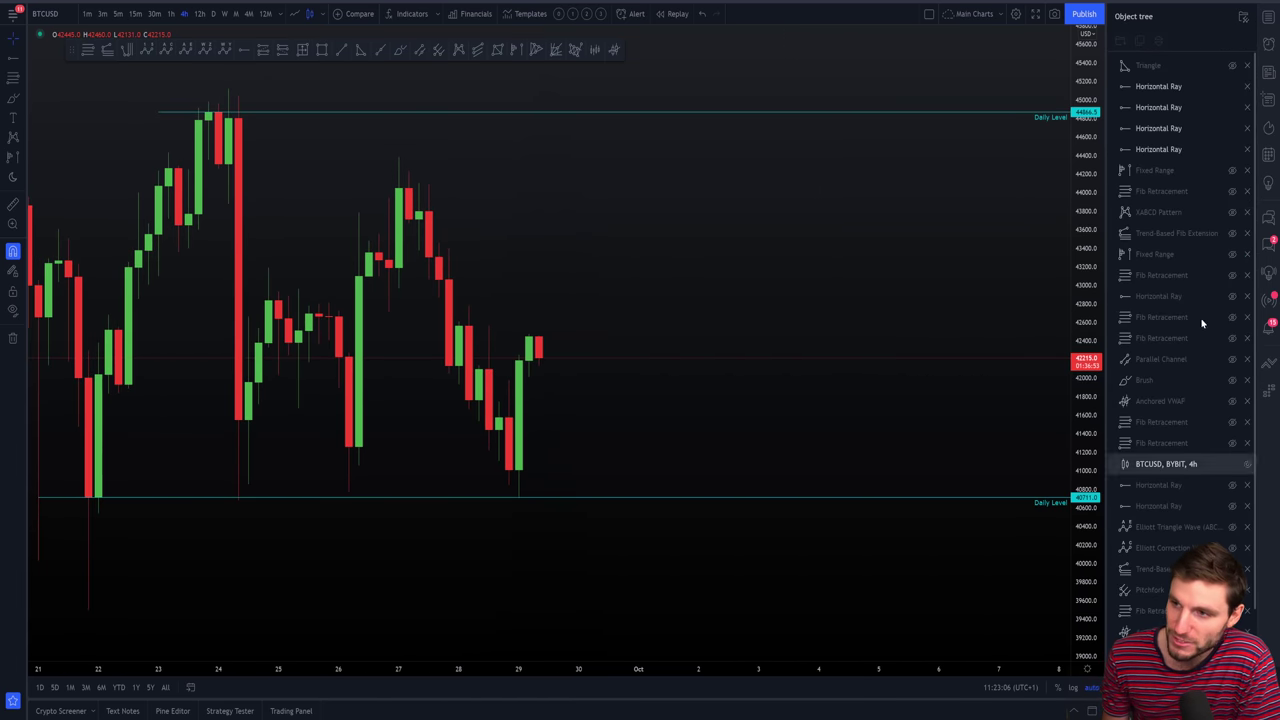
left_click(1233, 65)
left_click(1270, 18)
scroll(860, 259, "down", 2)
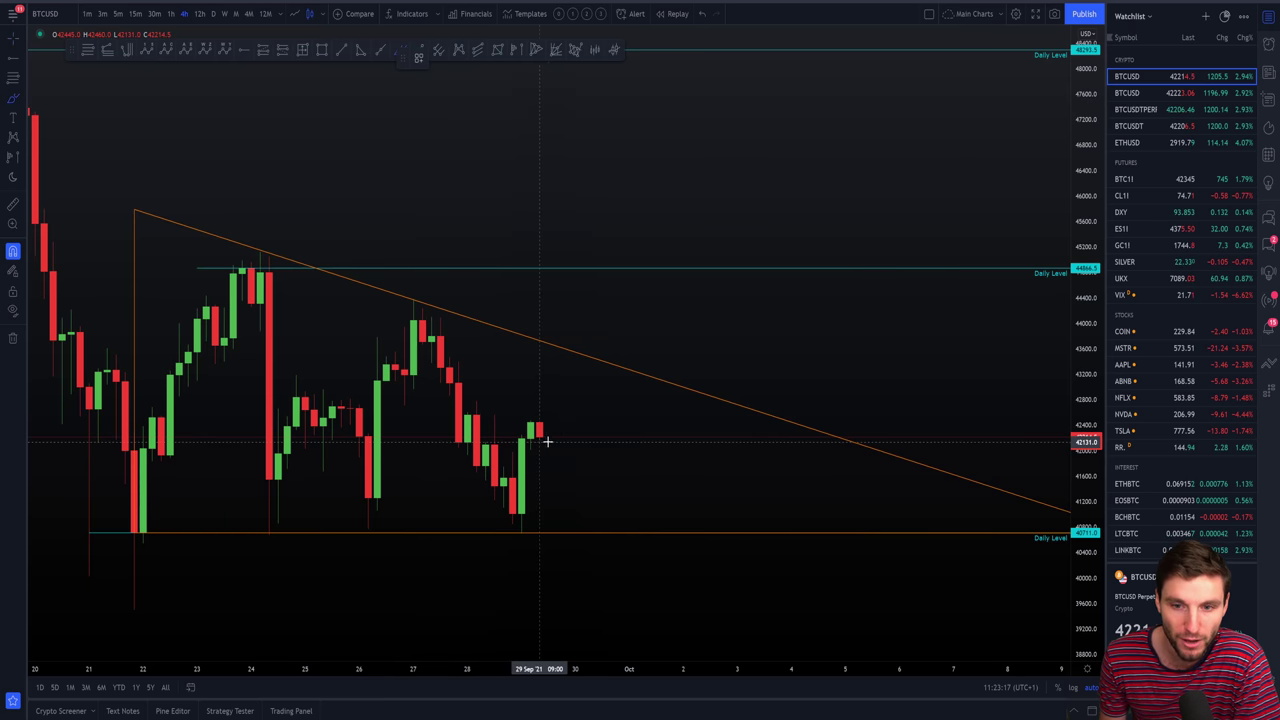
left_click_drag(540, 440, 602, 352)
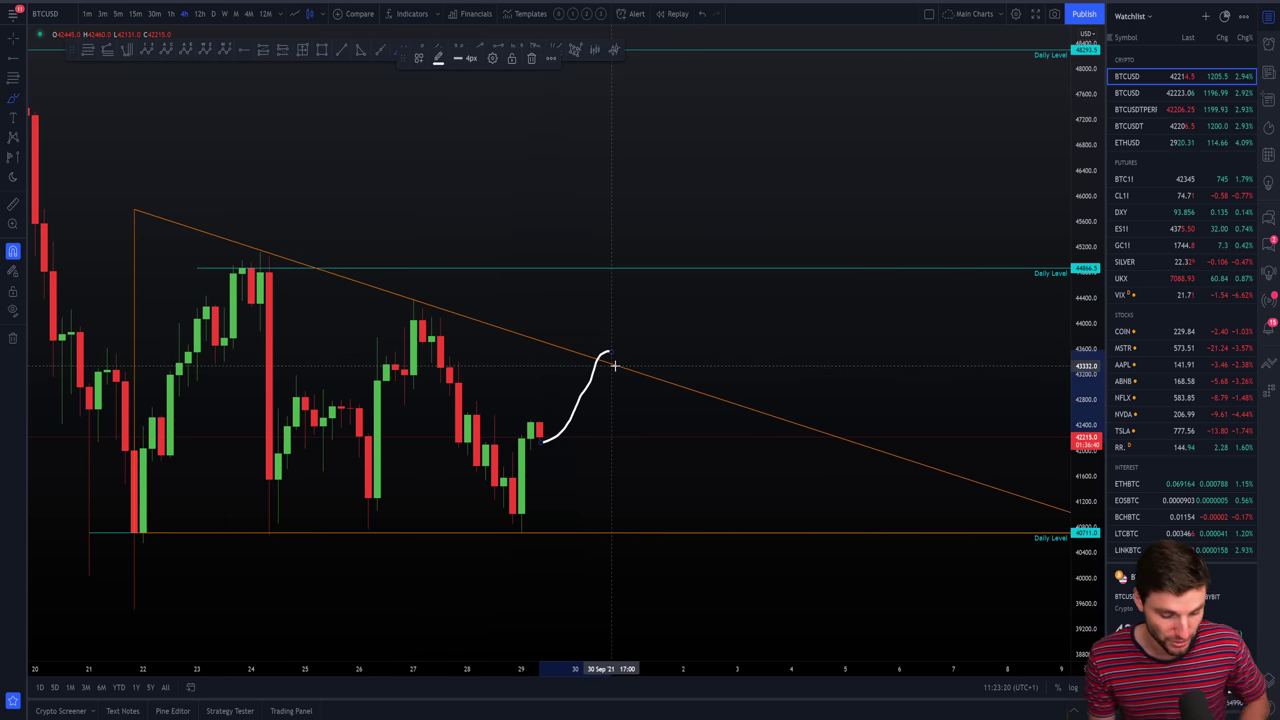
key("ctrl+z")
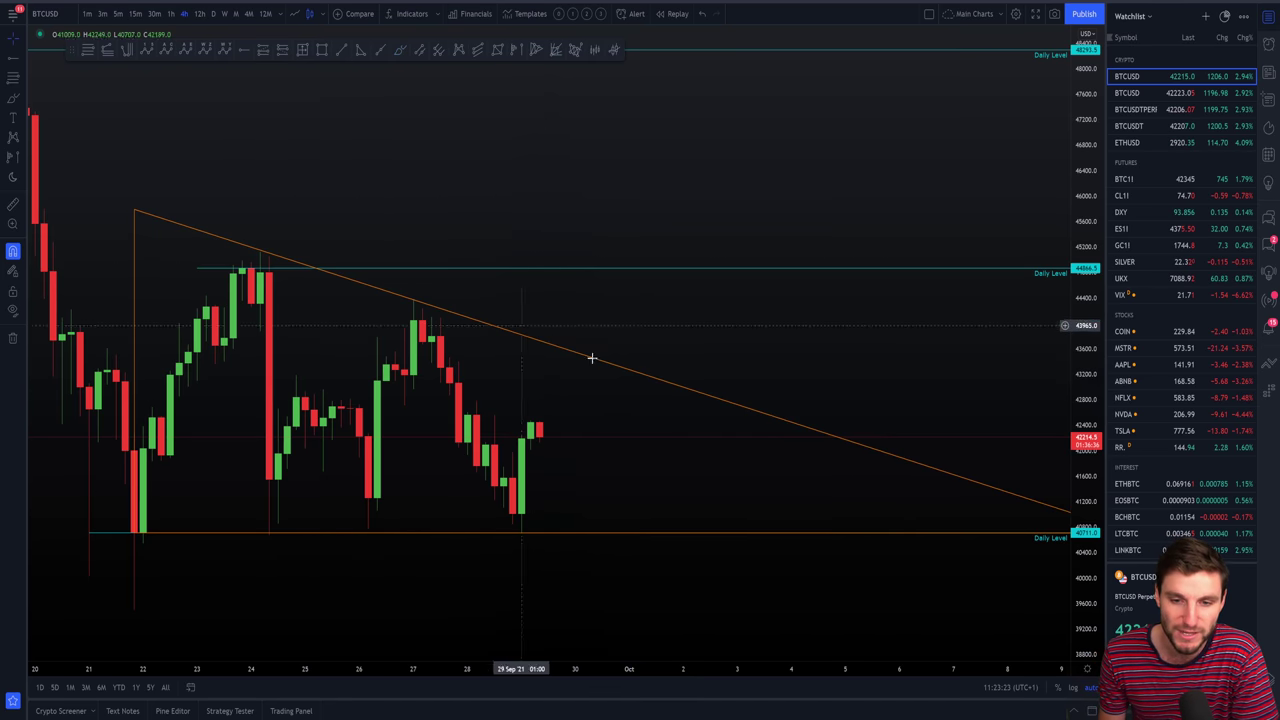
scroll(800, 463, "down", 1)
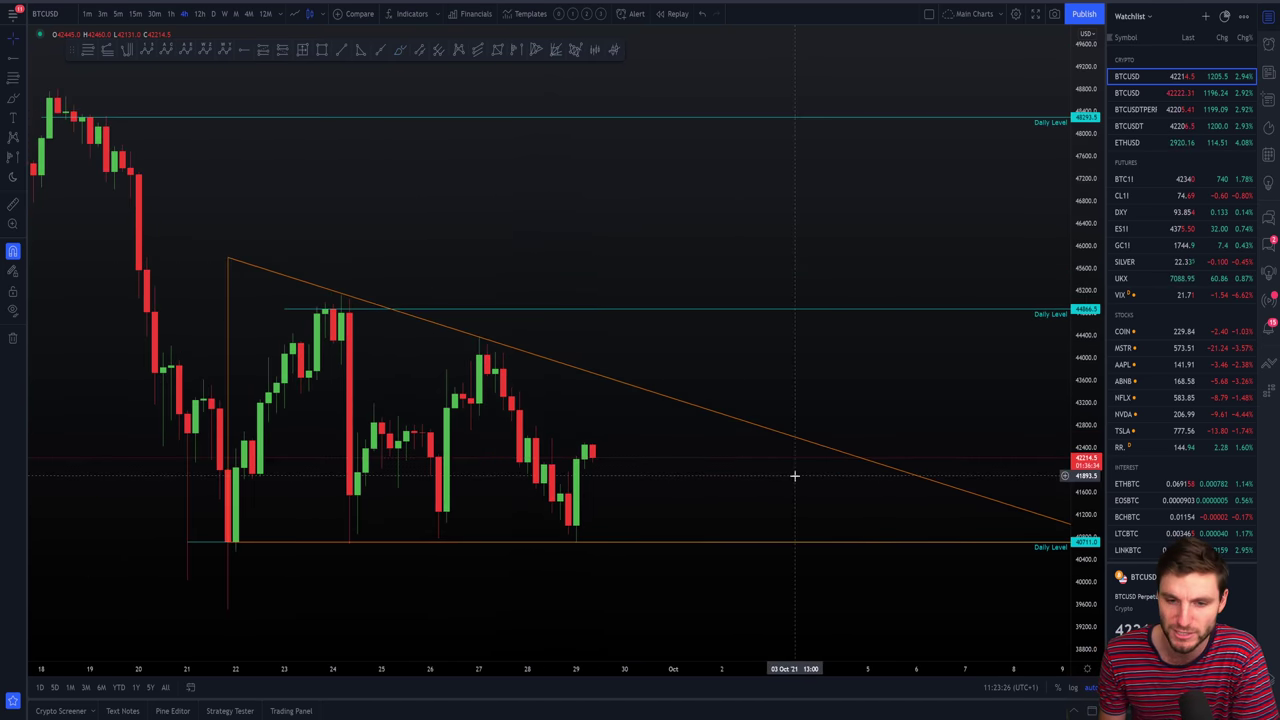
left_click_drag(794, 476, 691, 446)
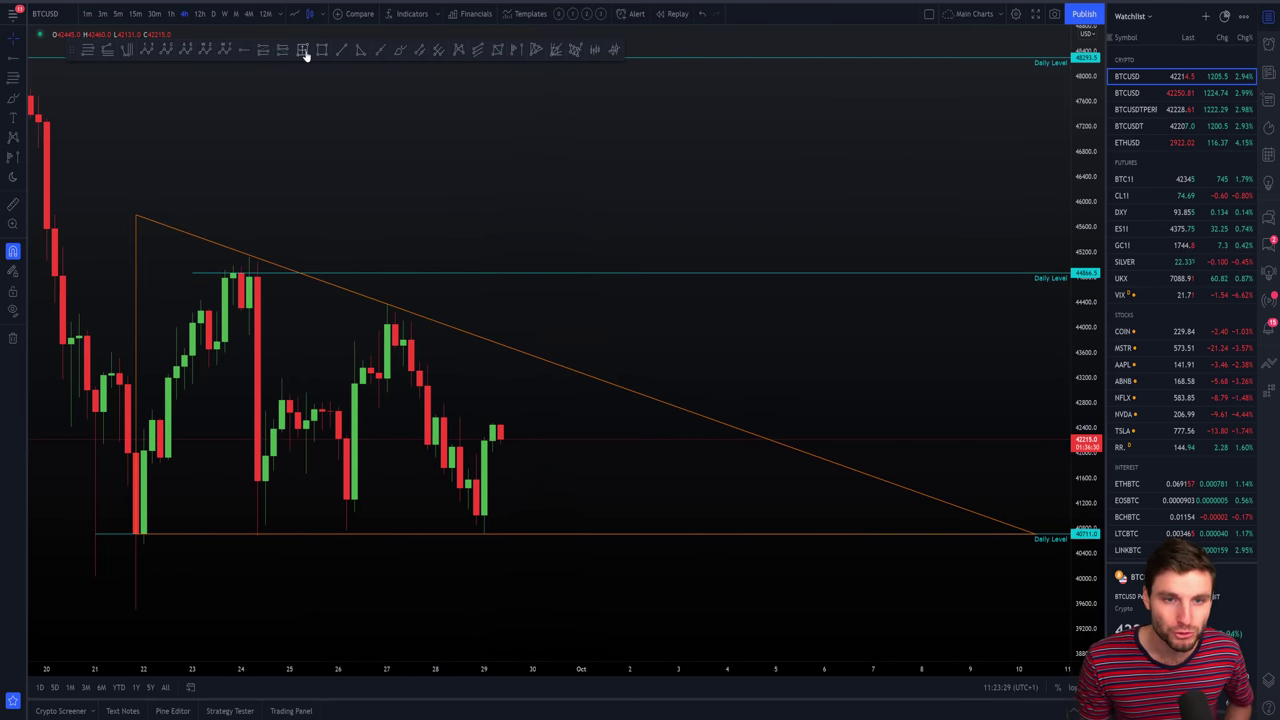
Measure the triangle's 4440 height and project a copy upward from the breakout point
left_click(257, 534, "shift")
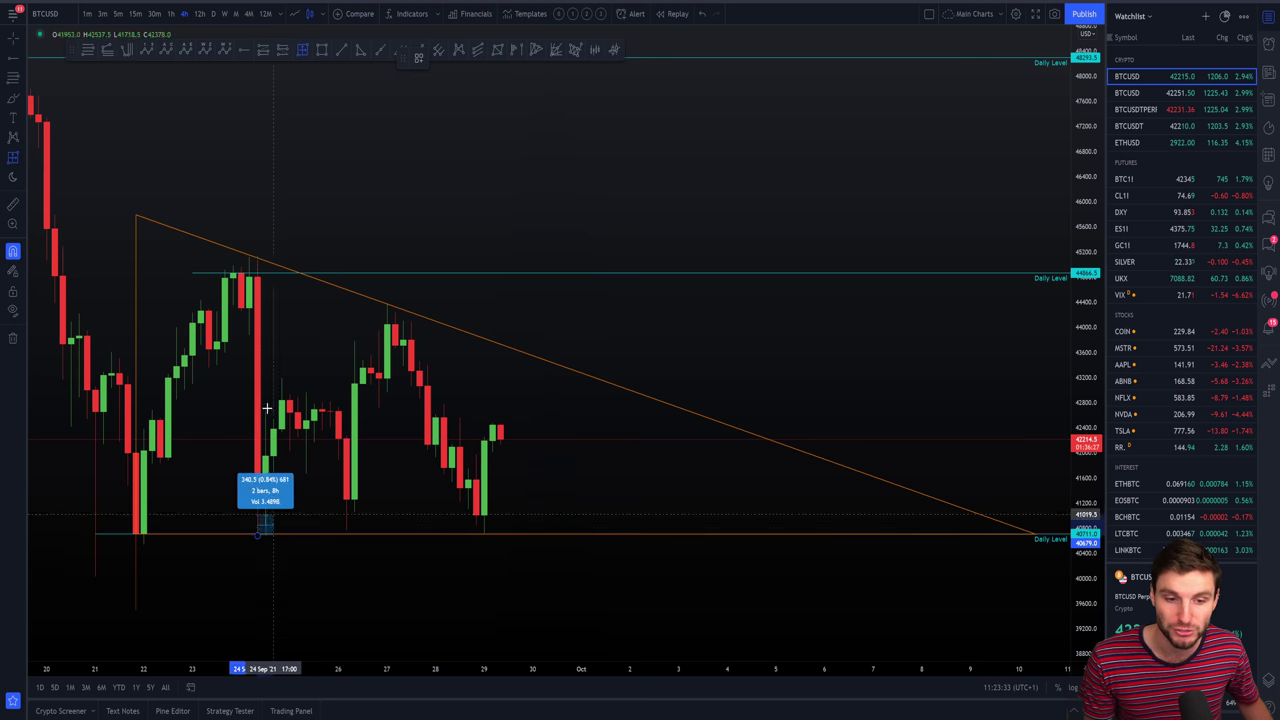
left_click(252, 257)
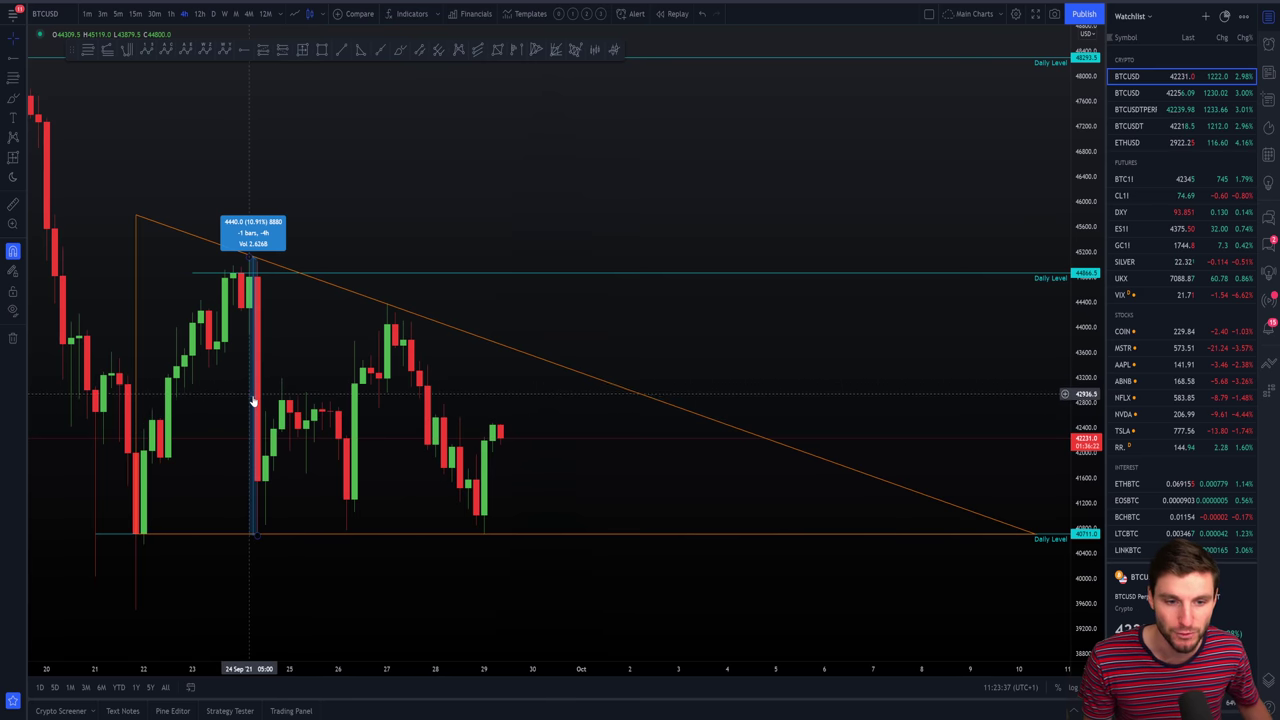
left_click_drag(315, 413, 603, 234)
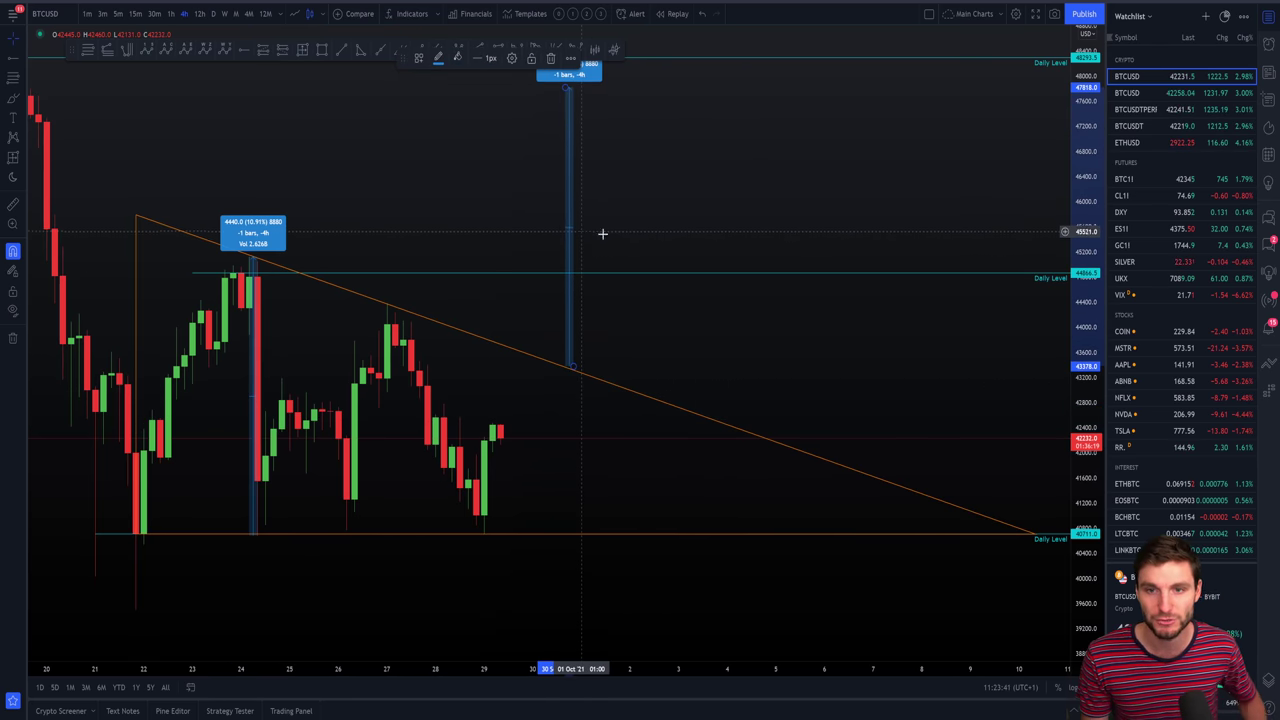
left_click_drag(1077, 263, 1077, 370)
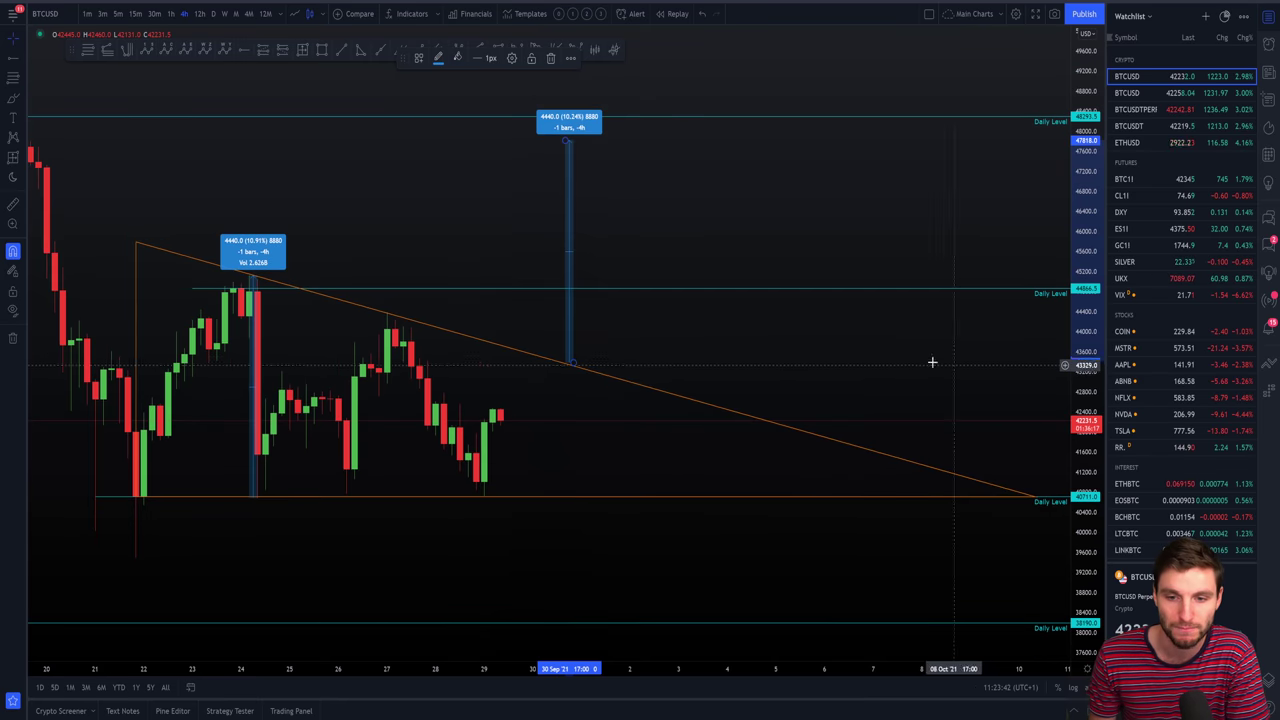
Sketch the expected breakout and retest path with the Brush tool
scroll(714, 331, "down", 2)
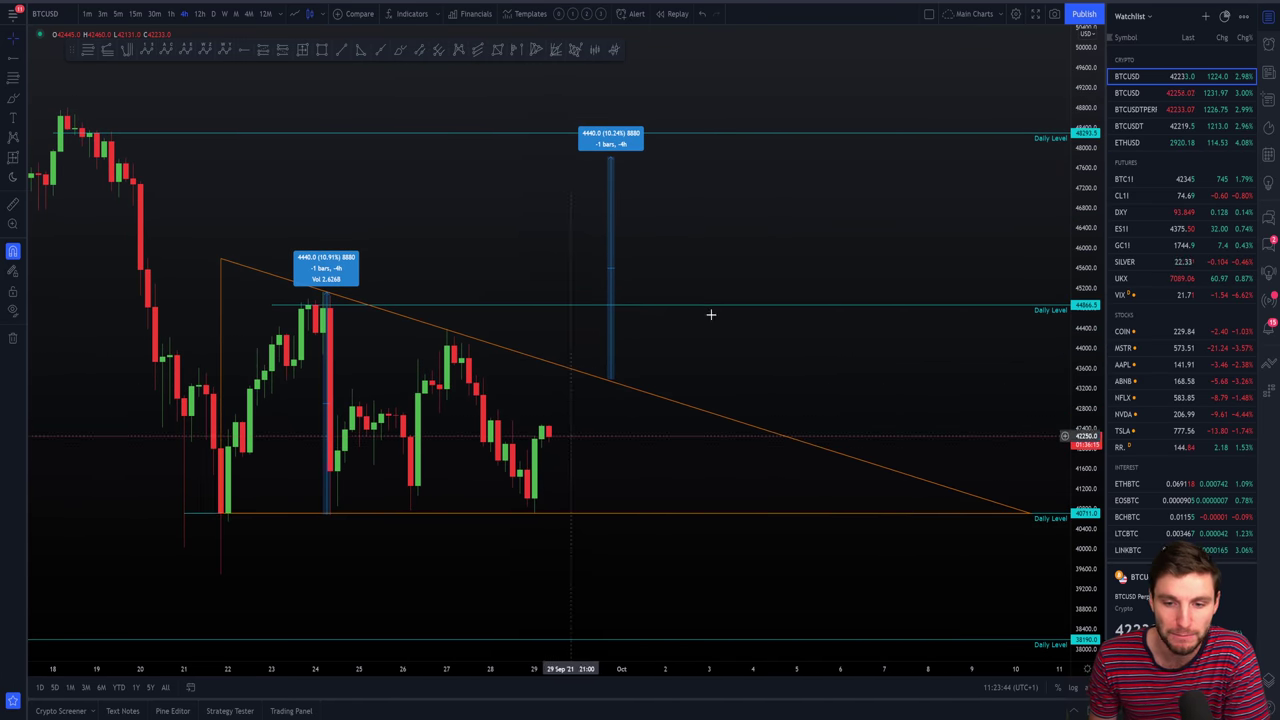
scroll(555, 382, "up", 1)
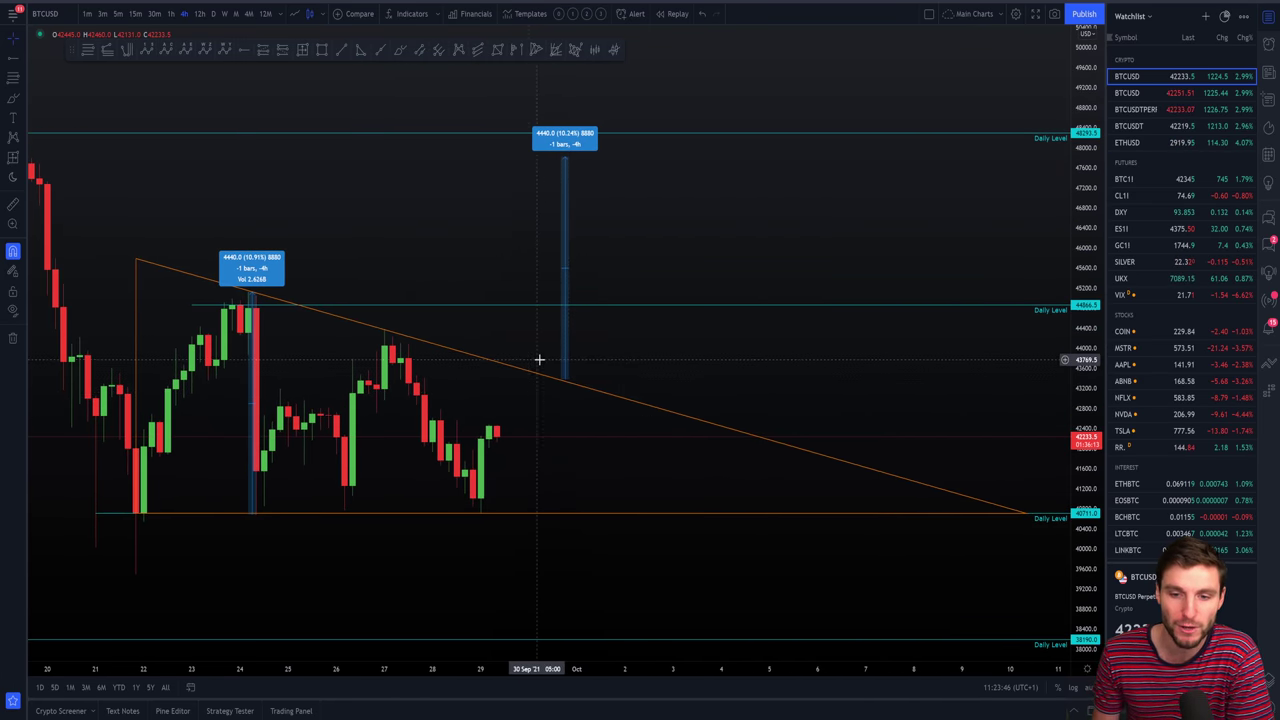
scroll(645, 270, "down", 1)
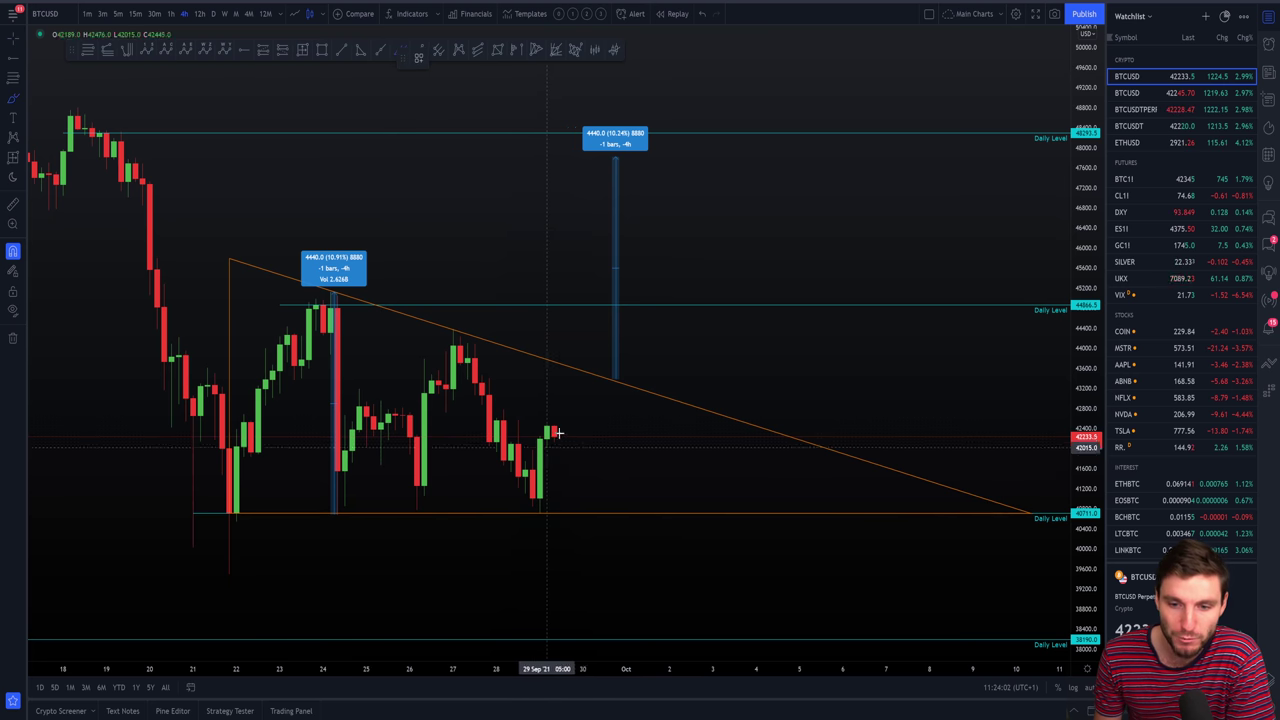
mouse_move(562, 430)
left_mouse_down()
mouse_move(656, 285)
mouse_move(722, 415)
left_mouse_up()
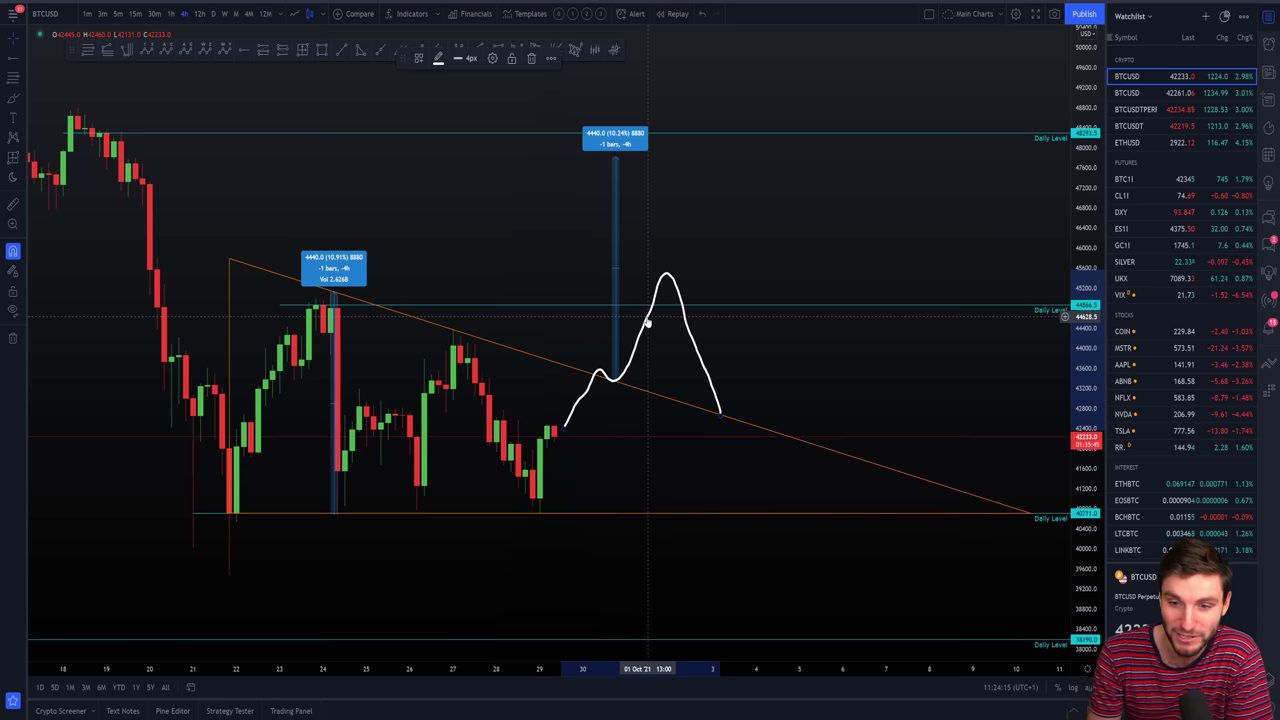
Delete the white freehand breakout sketch, leaving the 4,440 projection toward 48,200
key("Delete")
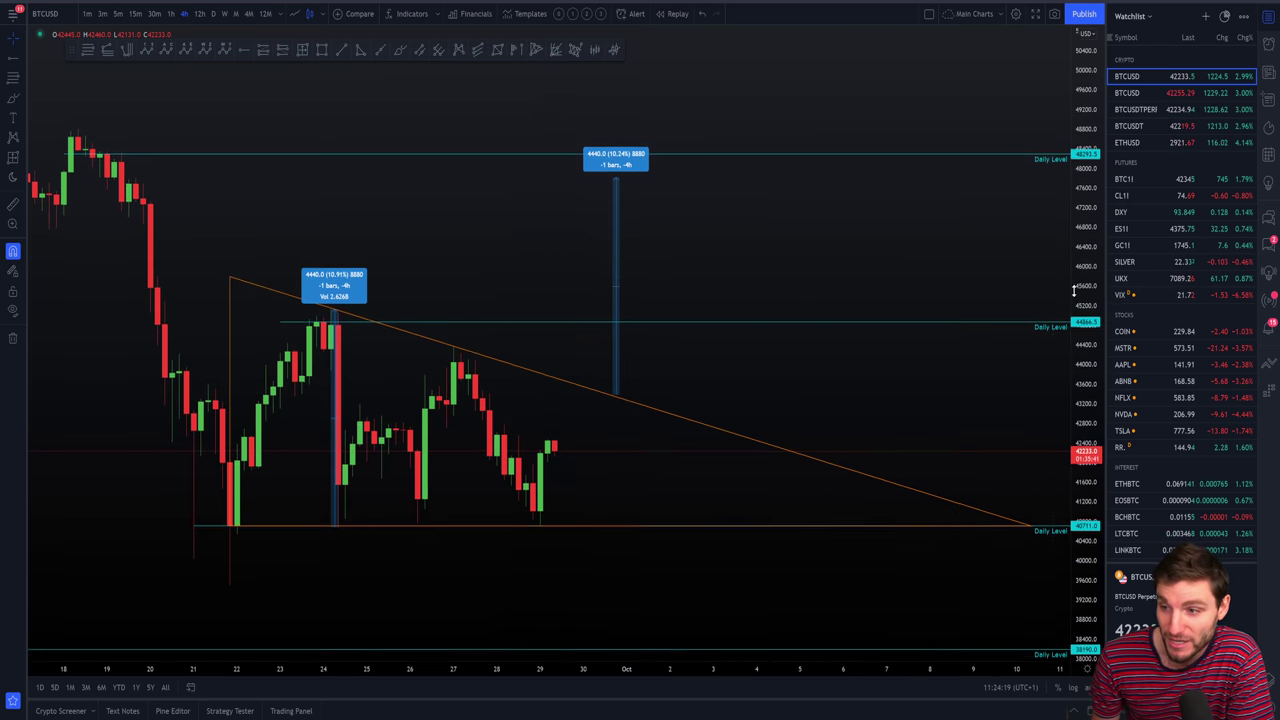
scroll(661, 221, "down", 5)
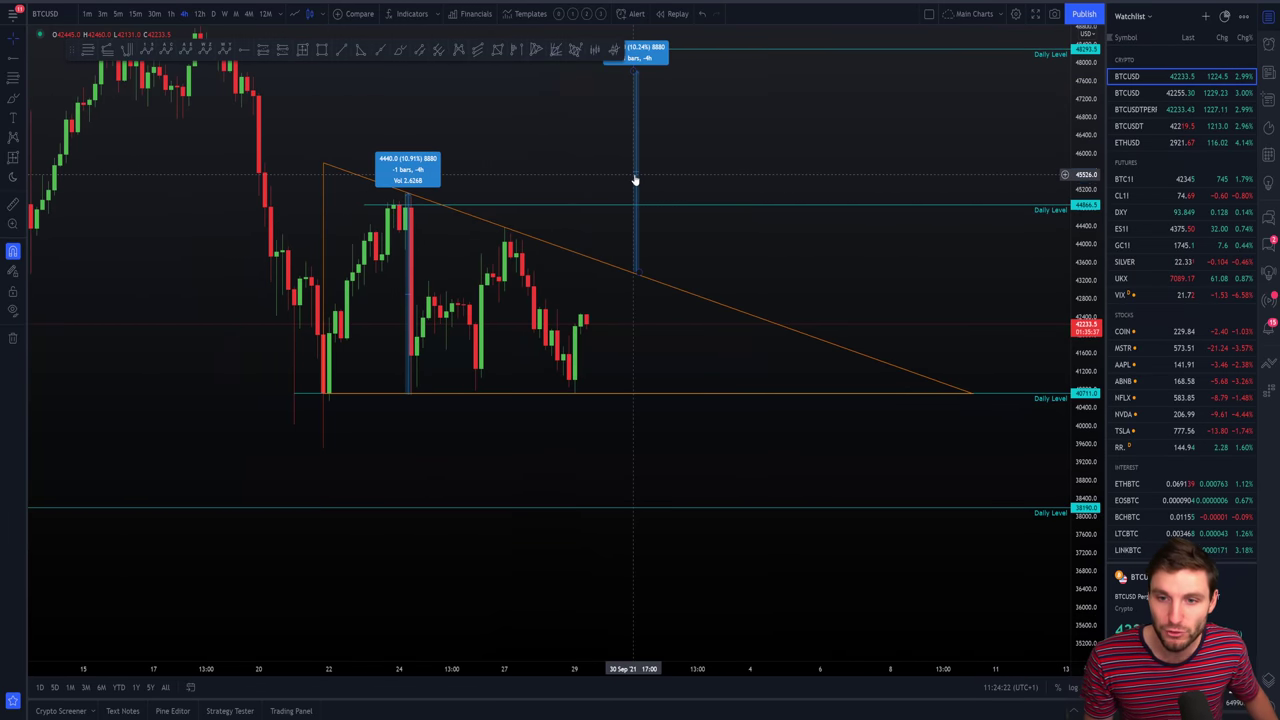
Draw a 4440.0 (12.24%) downside price range from the triangle's base toward about 36,300
left_click(638, 398)
left_click(638, 600)
left_click_drag(639, 522, 651, 517)
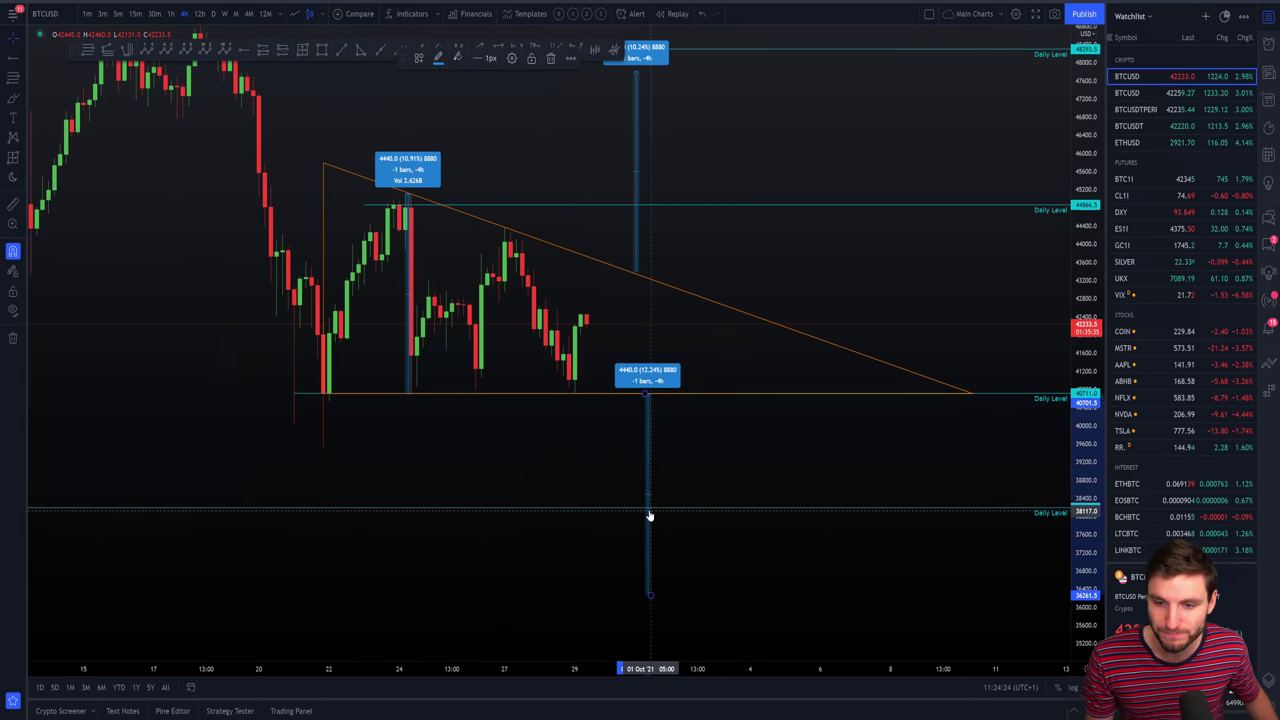
left_click(752, 599)
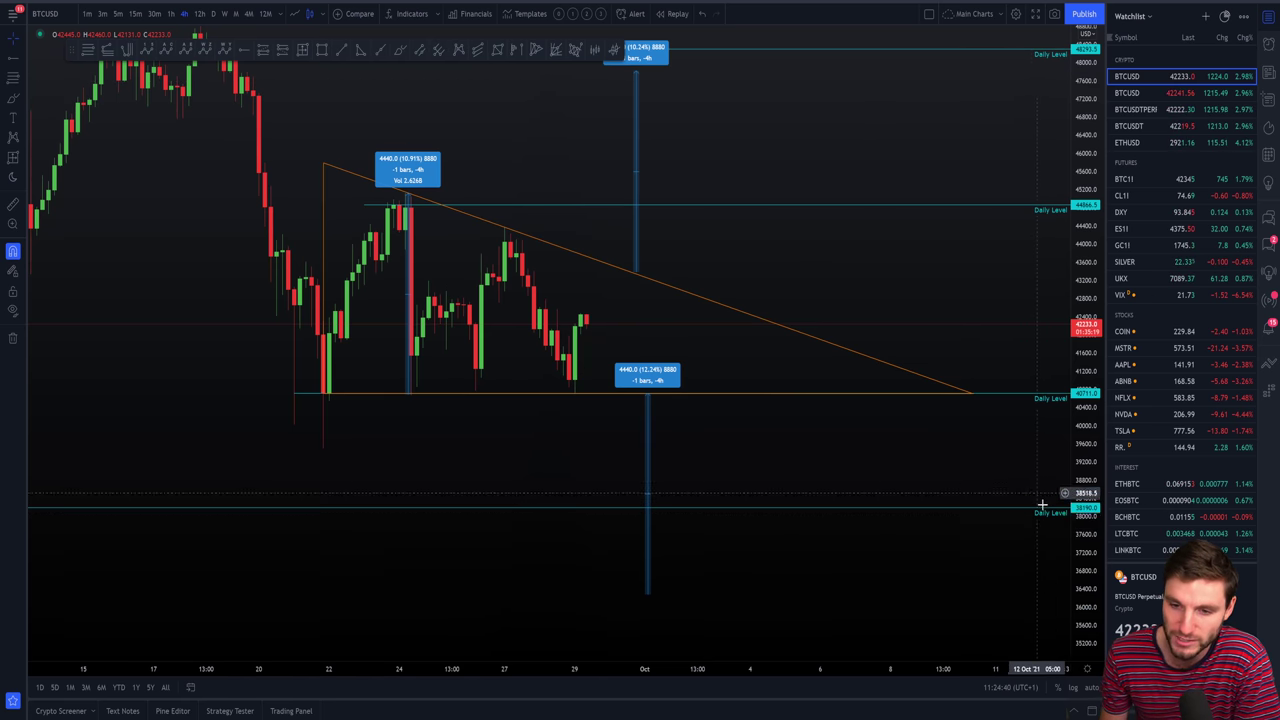
left_click_drag(692, 167, 681, 200)
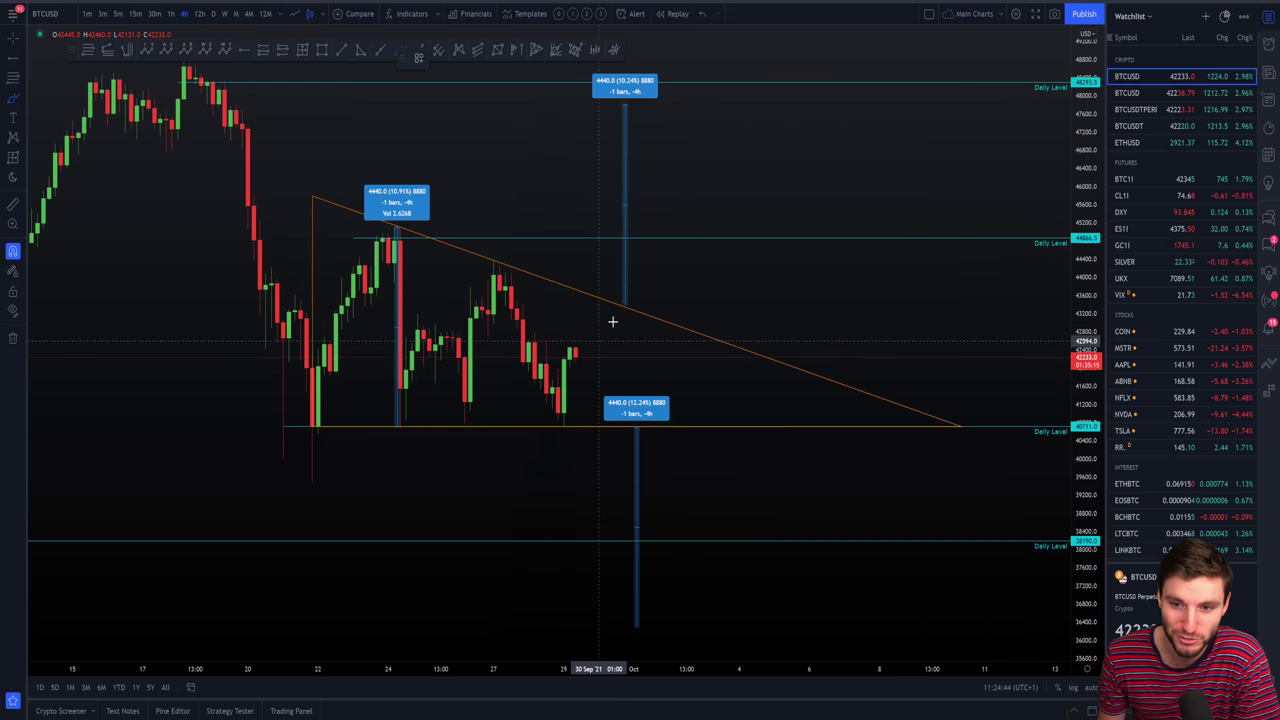
left_click_drag(613, 320, 668, 60)
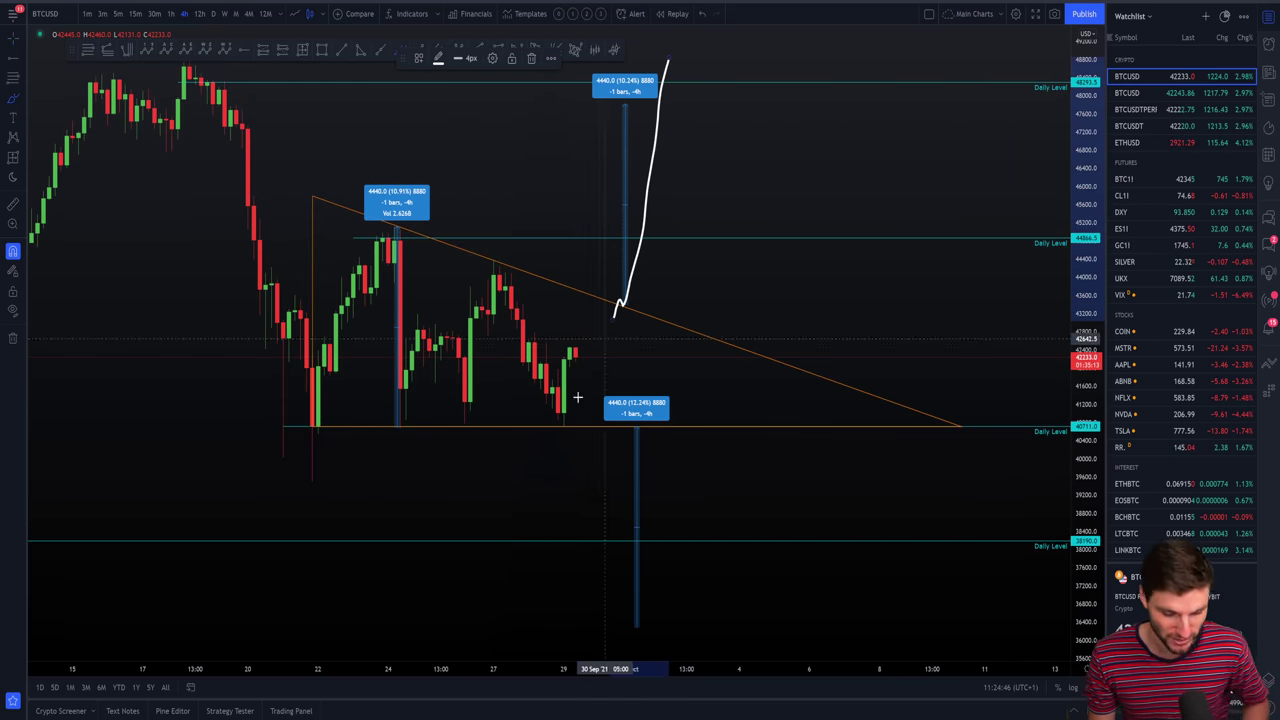
key("ctrl+z")
mouse_move(587, 357)
left_mouse_down()
mouse_move(620, 436)
mouse_move(629, 613)
left_mouse_up()
key("ctrl+z")
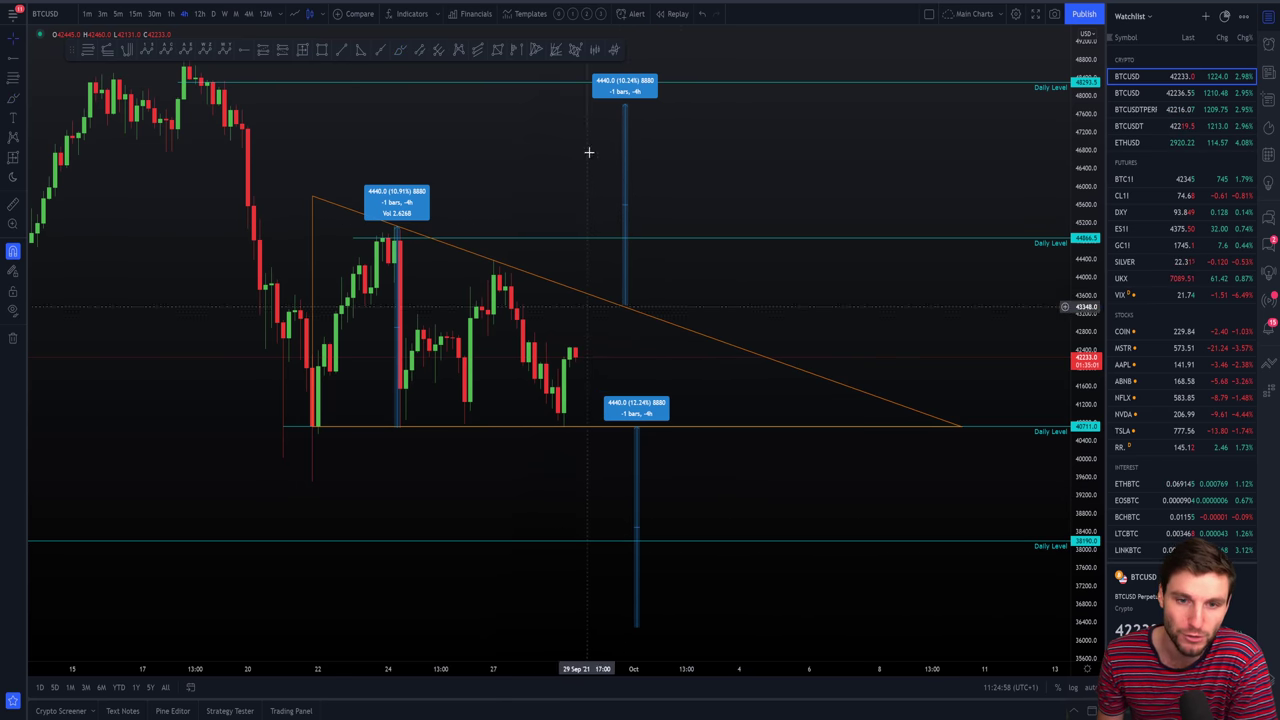
scroll(772, 208, "down", 3)
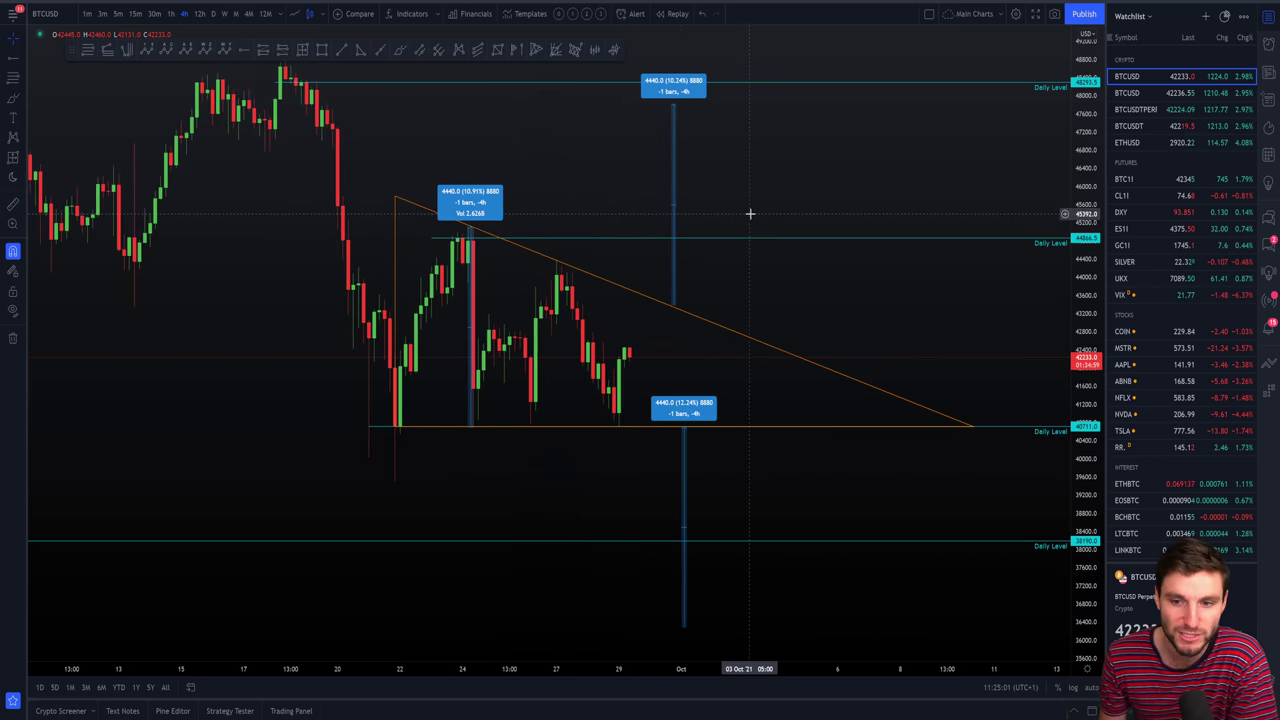
left_click_drag(738, 215, 711, 228)
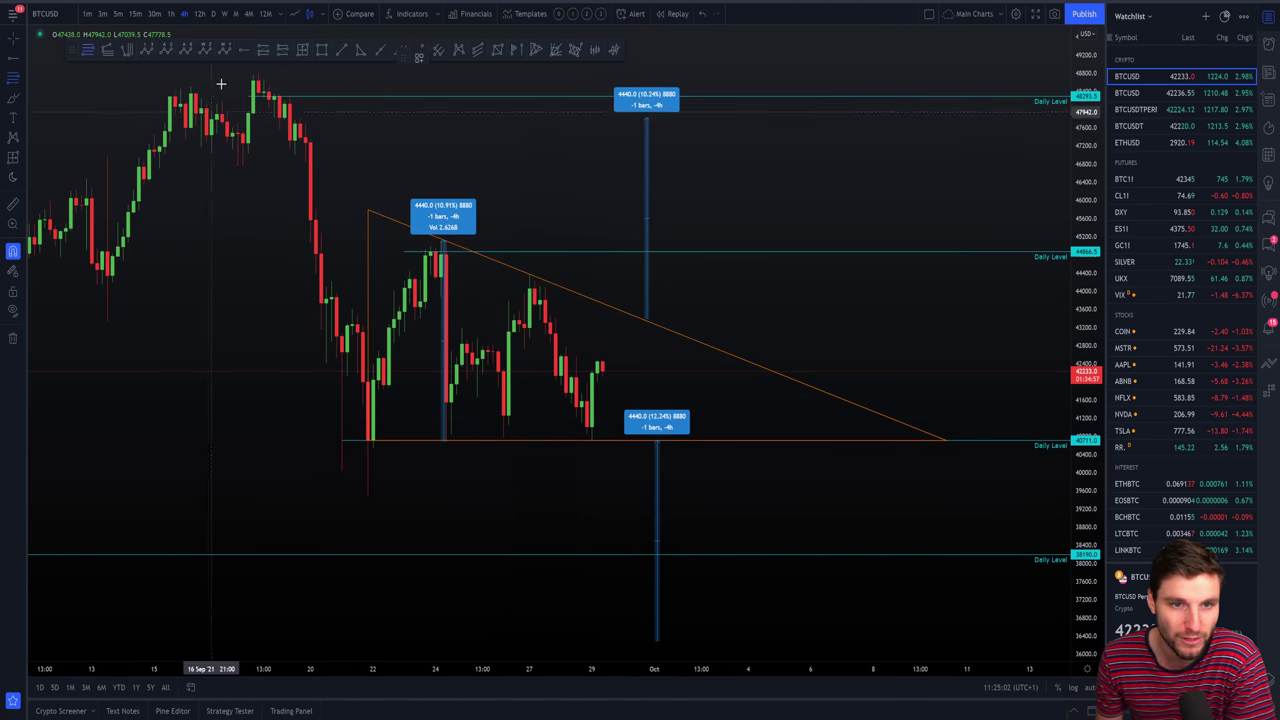
left_click(258, 75)
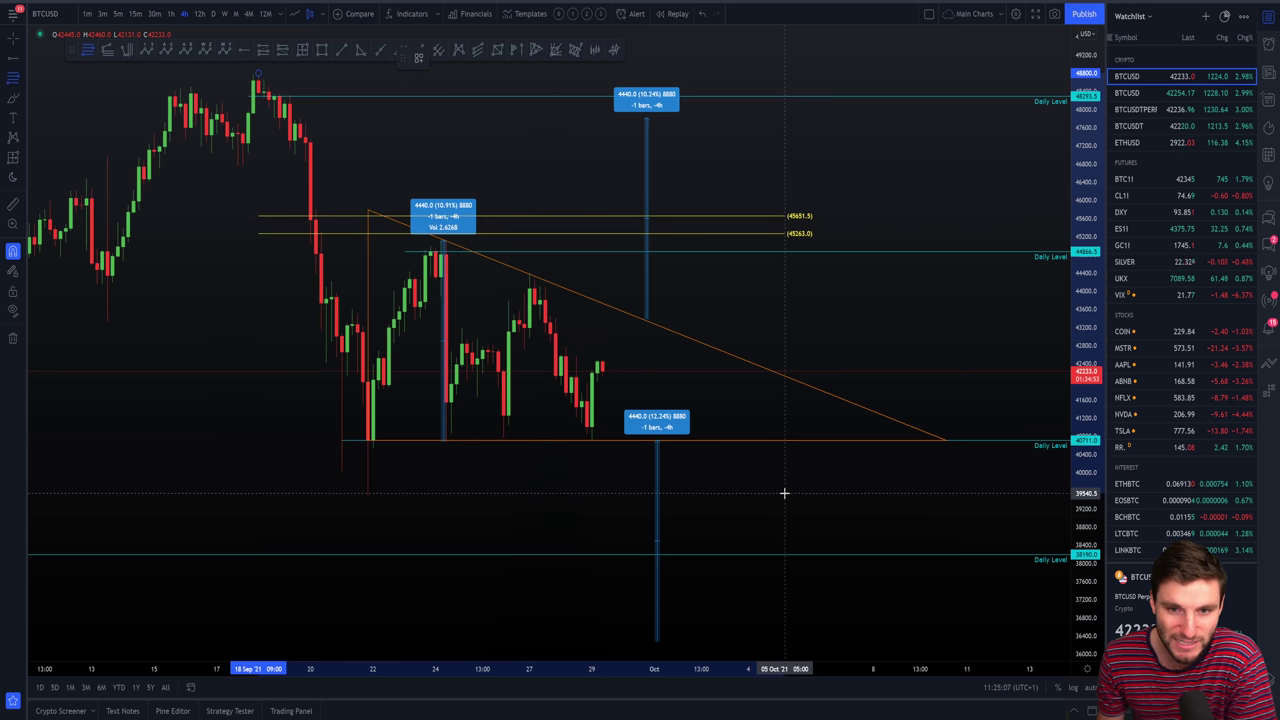
left_click(783, 231)
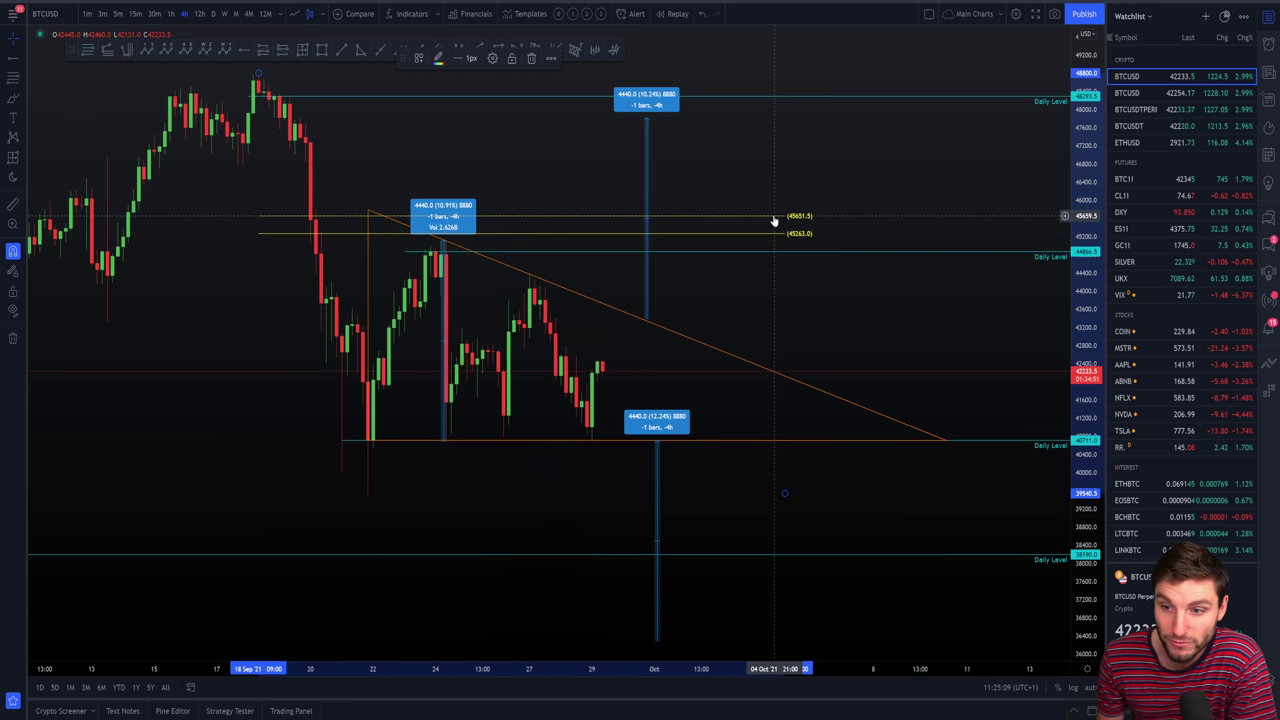
key("Delete")
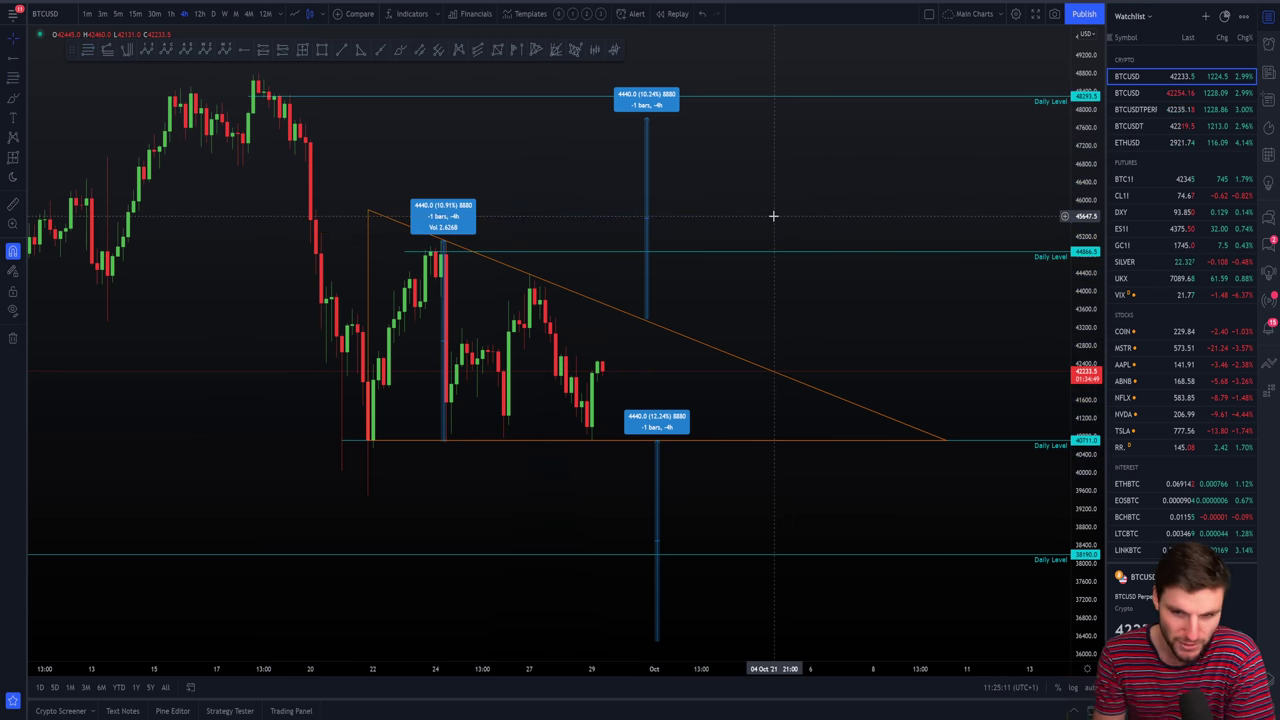
scroll(644, 345, "up", 1)
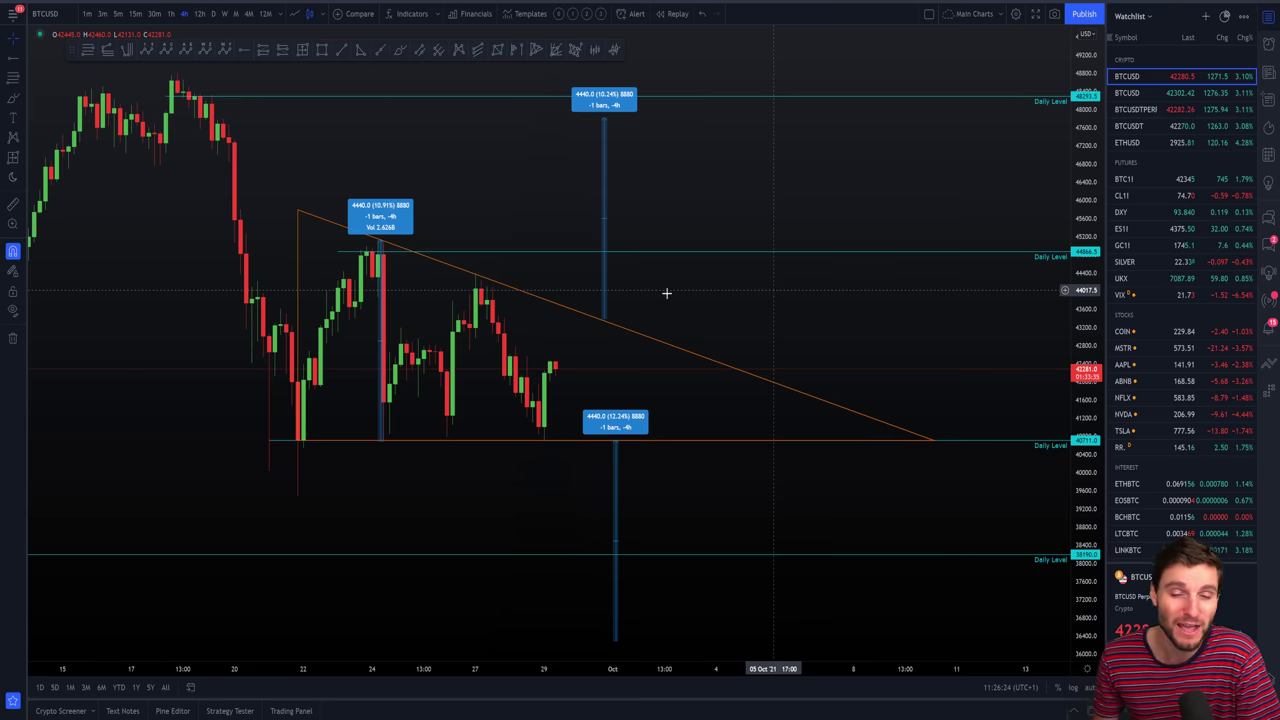
Open the XTZUSDT Tezos chart from the Watchlist
scroll(1183, 445, "down", 5)
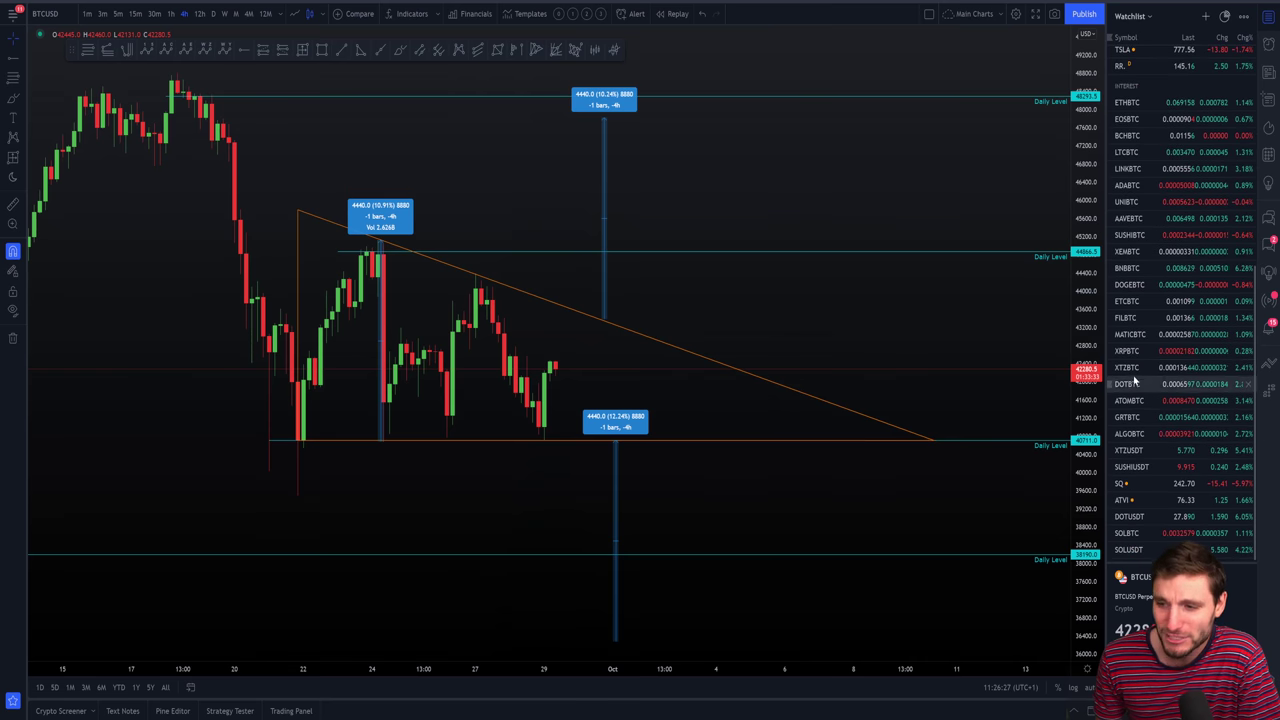
left_click(1140, 450)
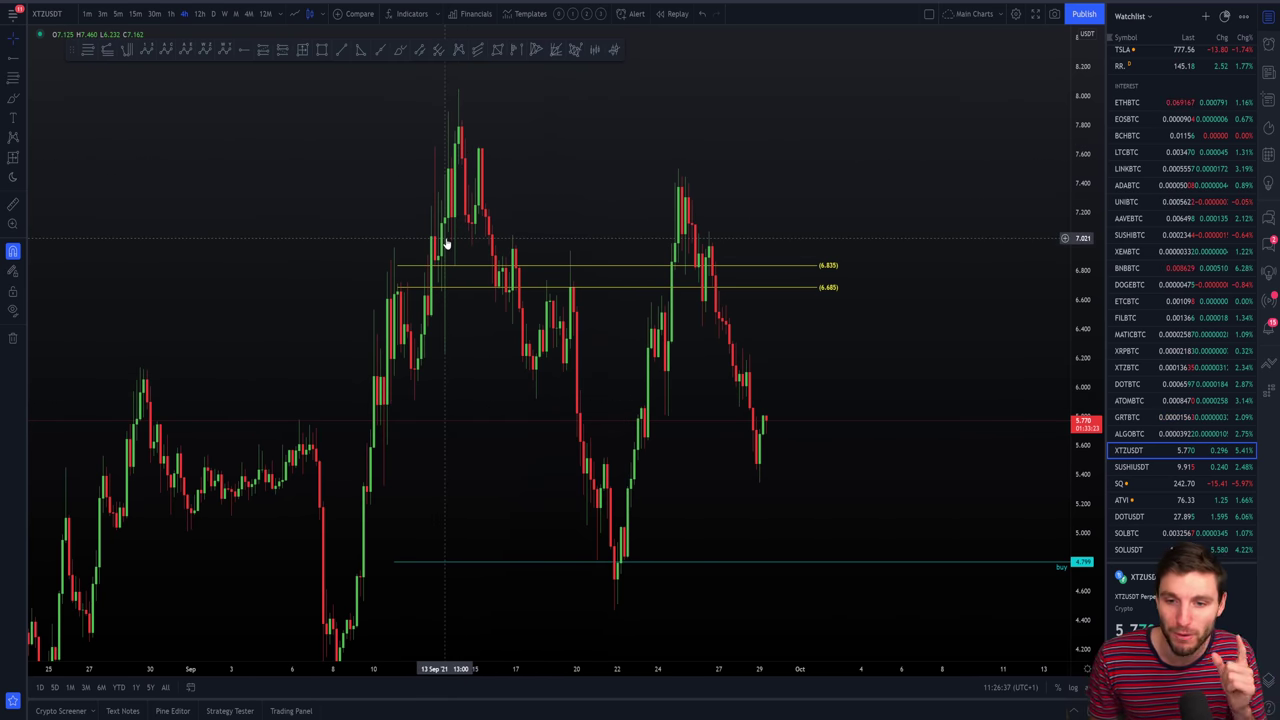
scroll(423, 251, "up", 1)
scroll(378, 249, "up", 1)
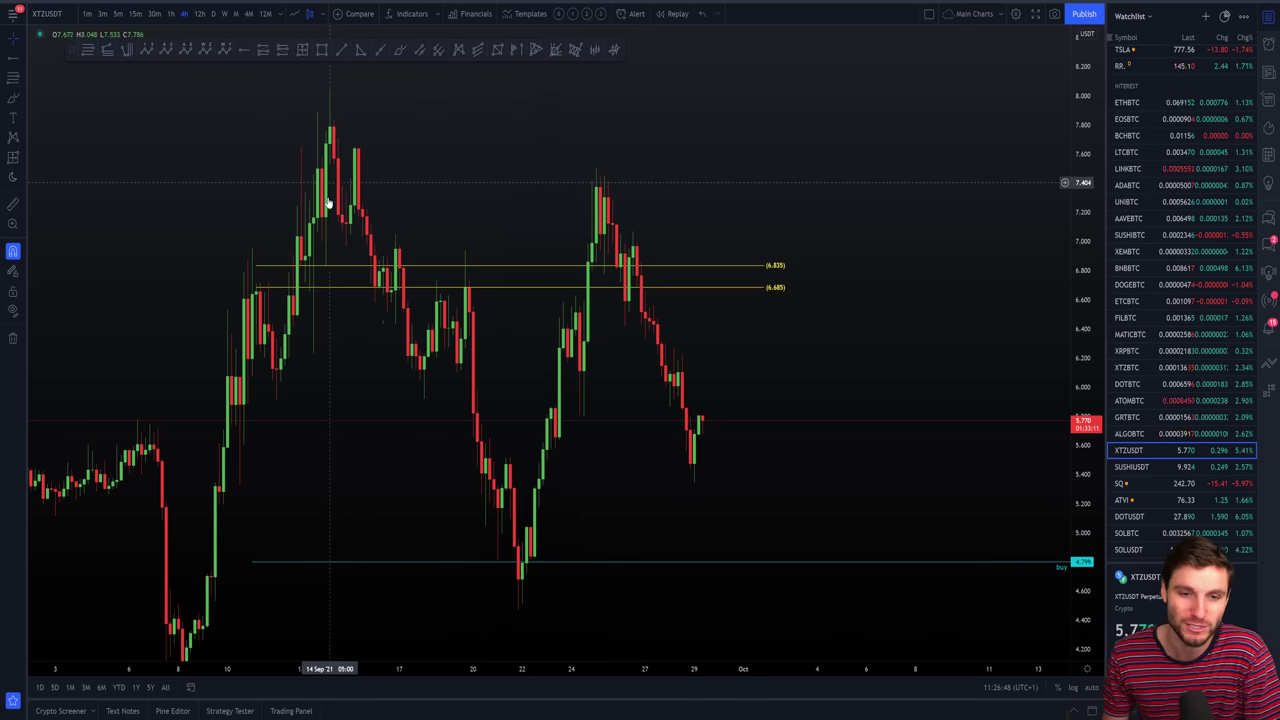
scroll(344, 188, "up", 1)
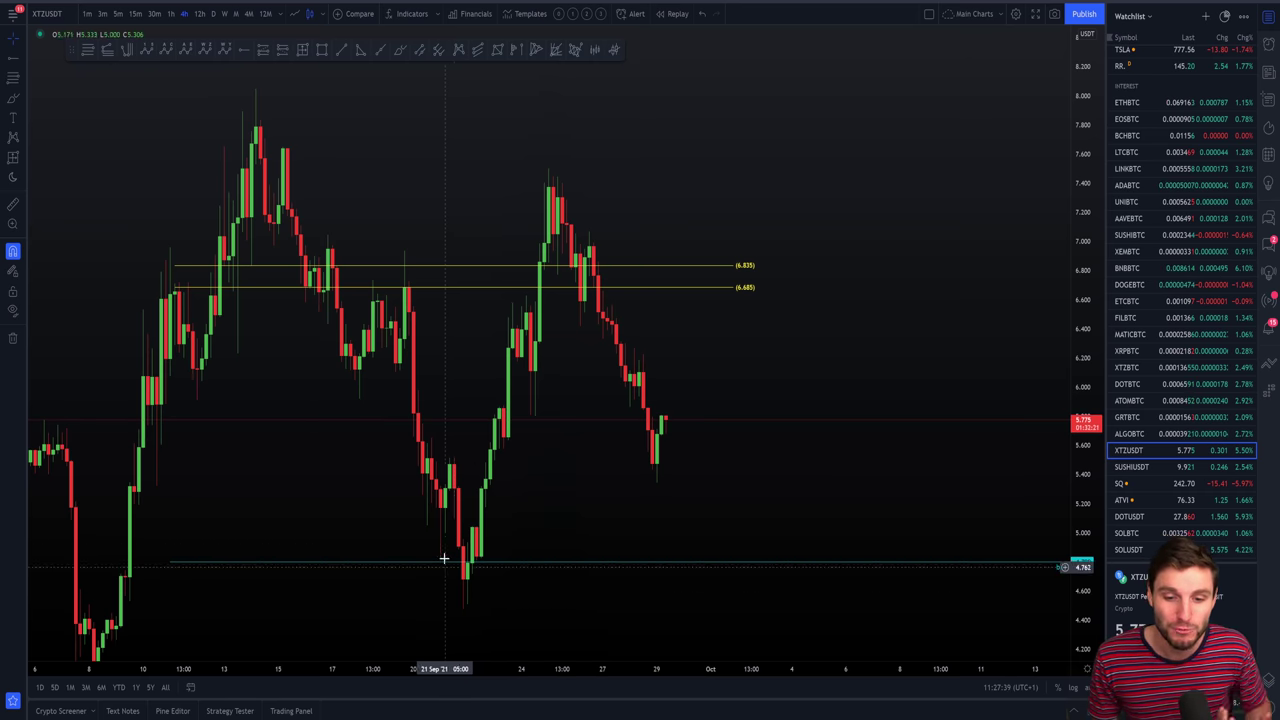
Raise the Tezos buy order line to 4.799
left_click_drag(444, 558, 480, 568)
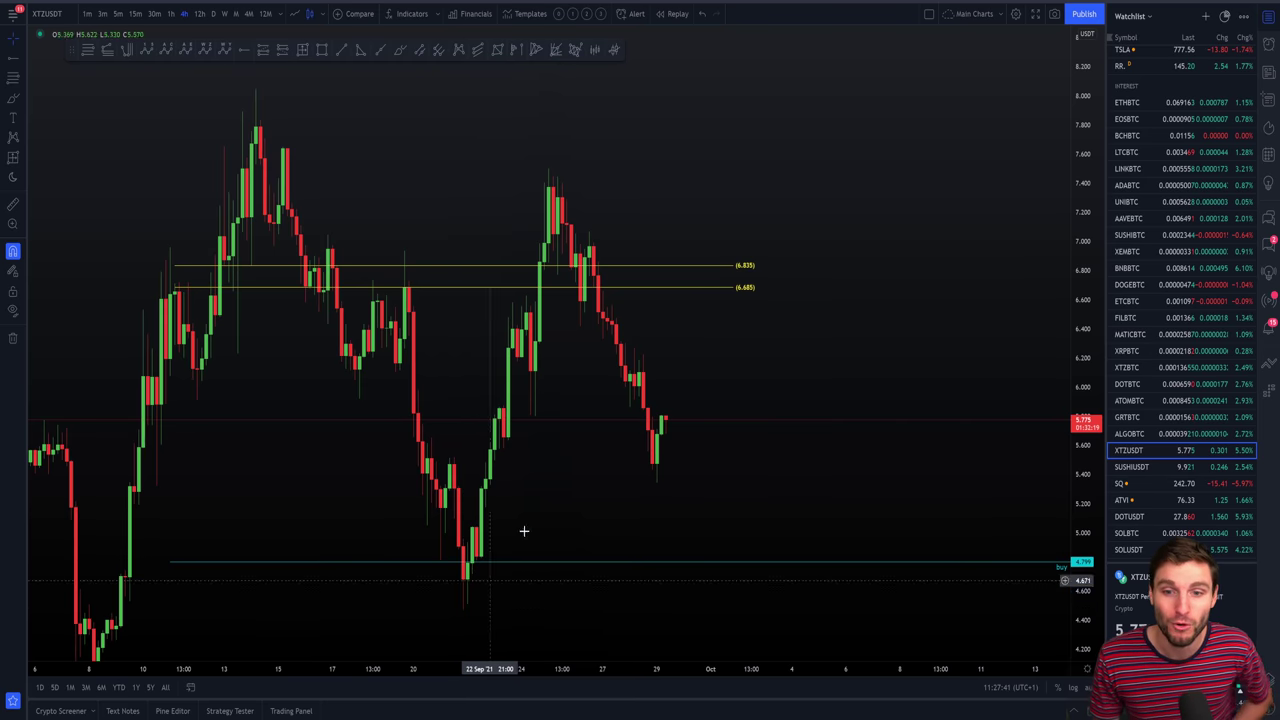
scroll(1162, 258, "up", 5)
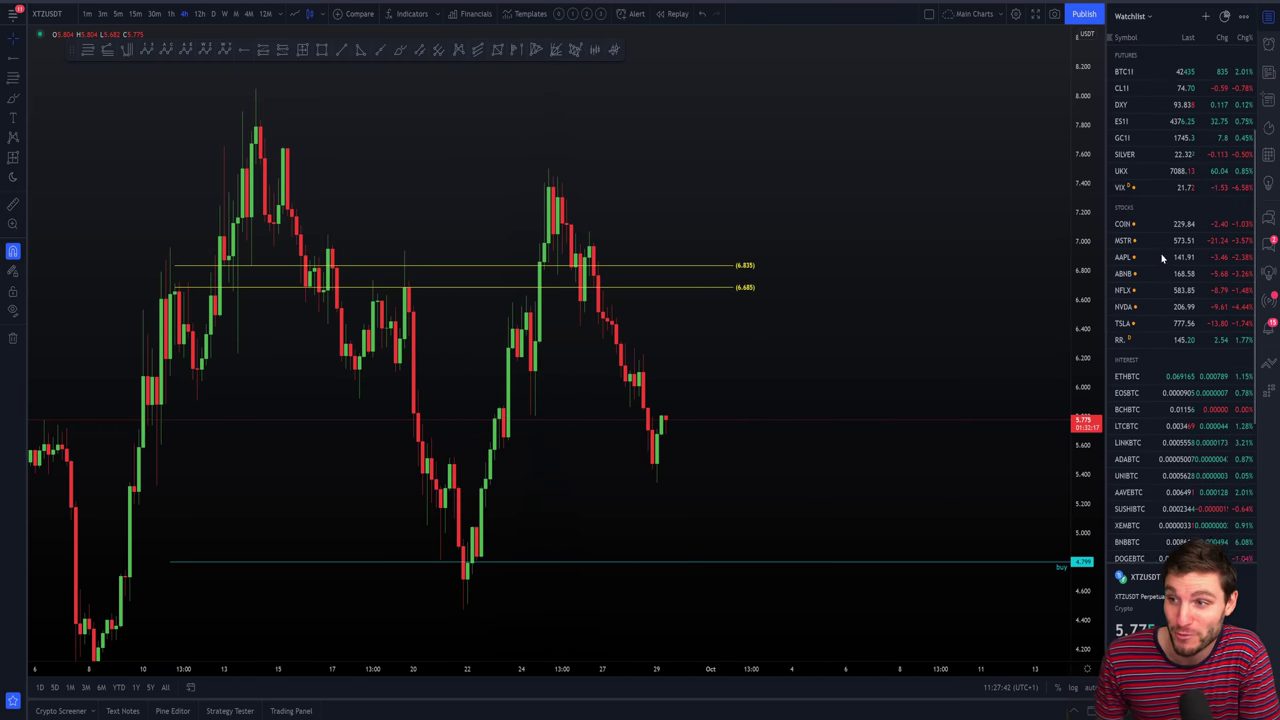
scroll(1162, 258, "up", 2)
left_click(1140, 76)
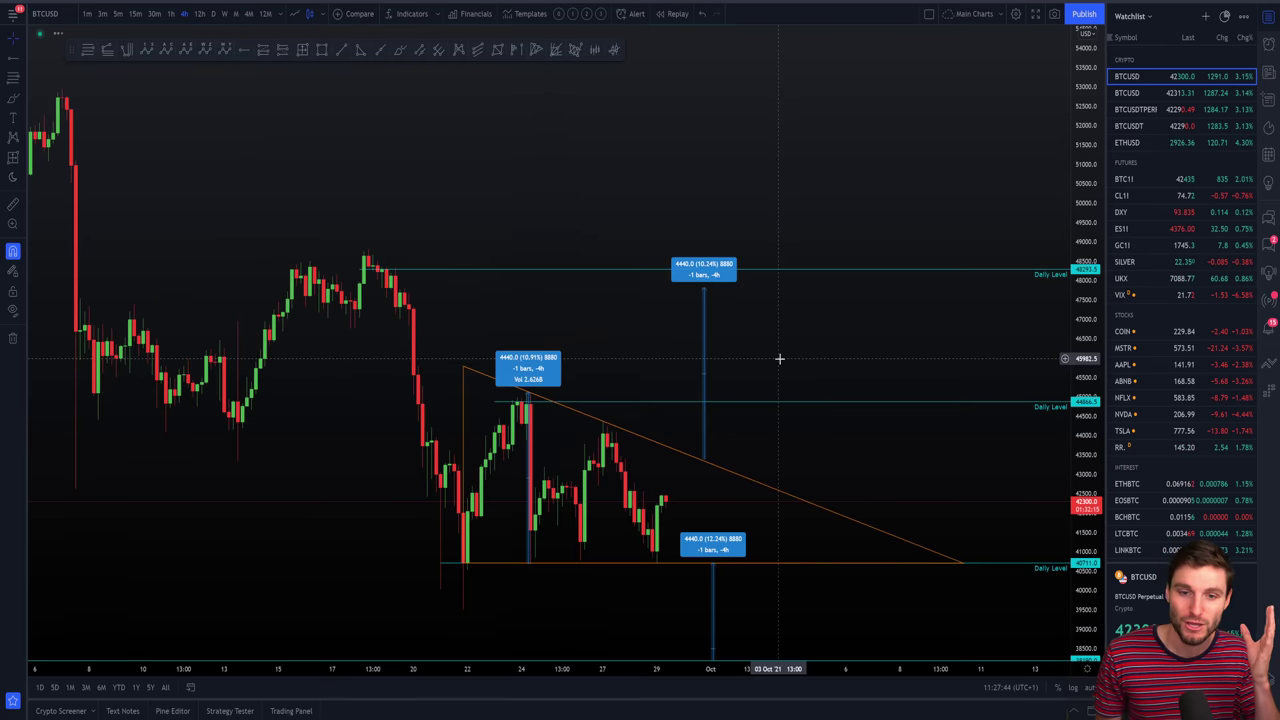
scroll(779, 358, "up", 5)
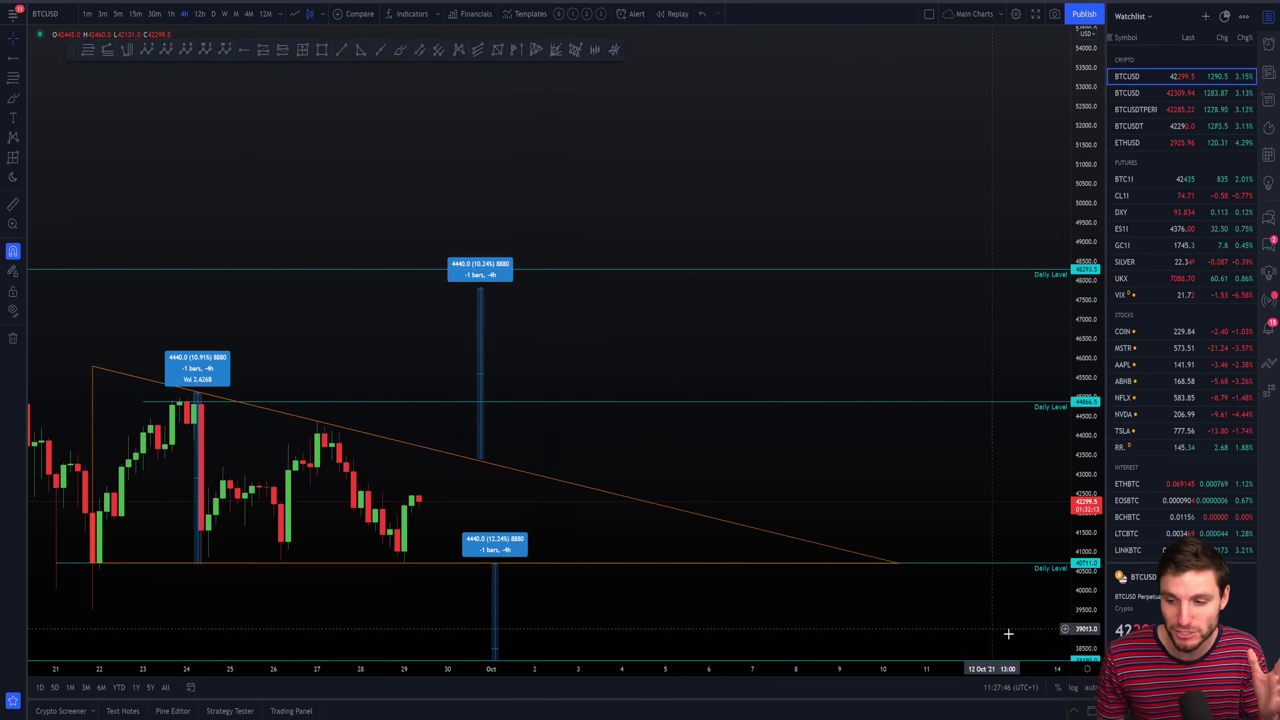
left_click_drag(700, 237, 758, 231)
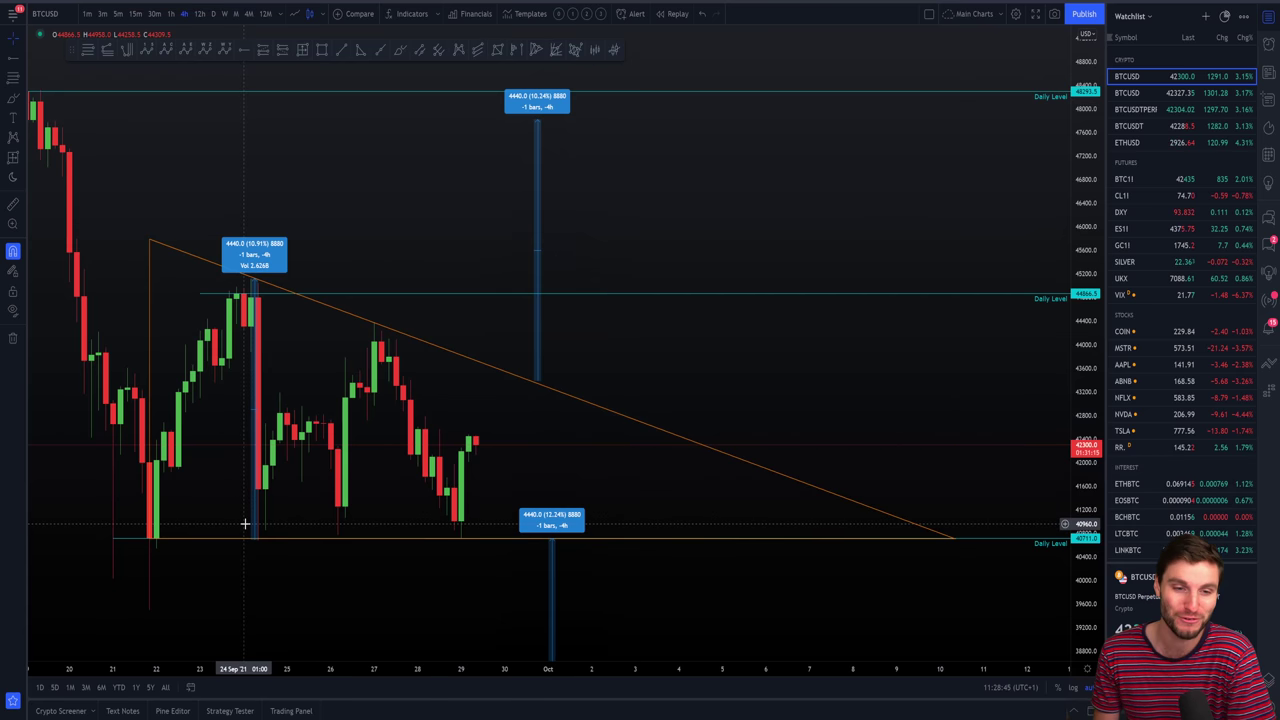
scroll(670, 347, "down", 2)
scroll(820, 303, "down", 1)
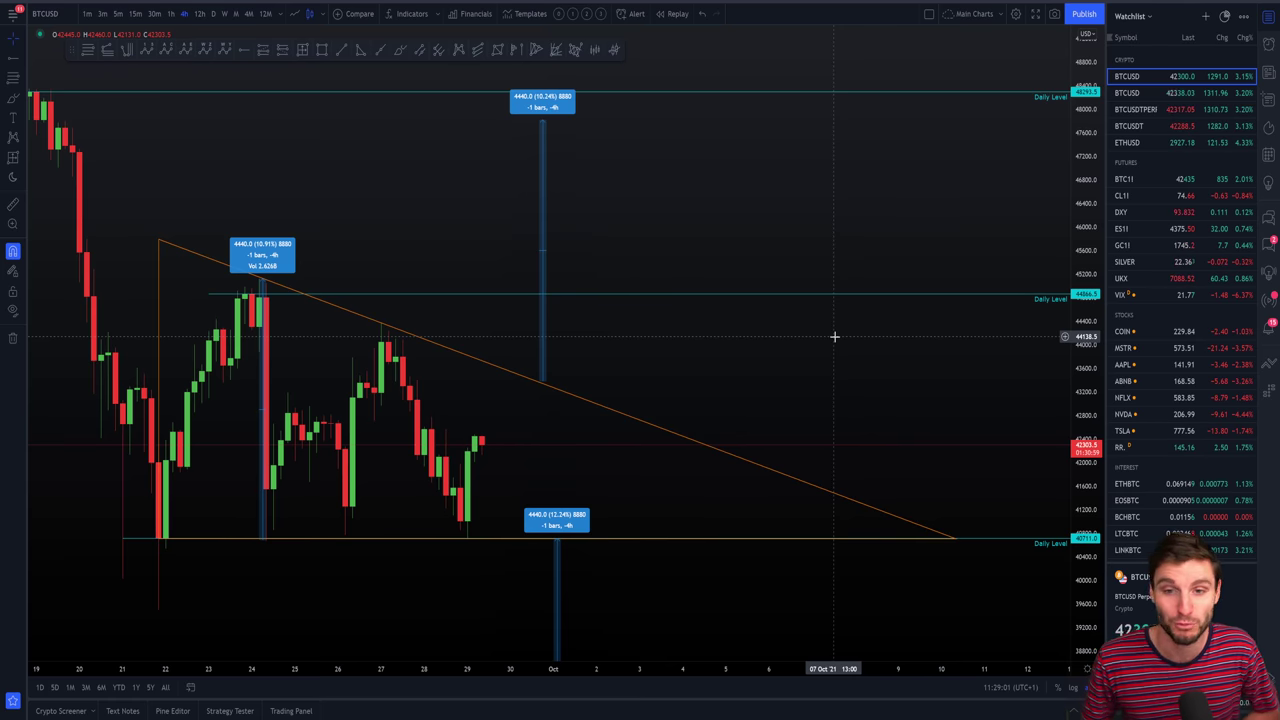
scroll(980, 217, "down", 1)
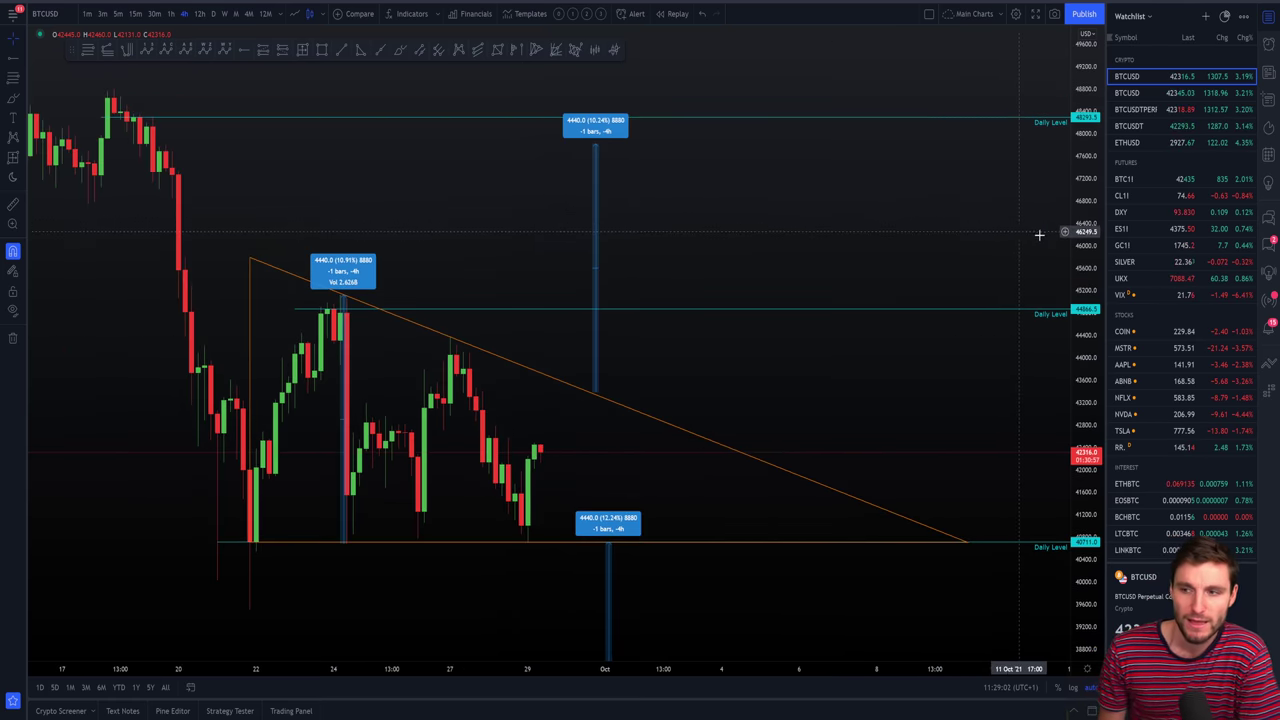
left_click_drag(851, 246, 843, 220)
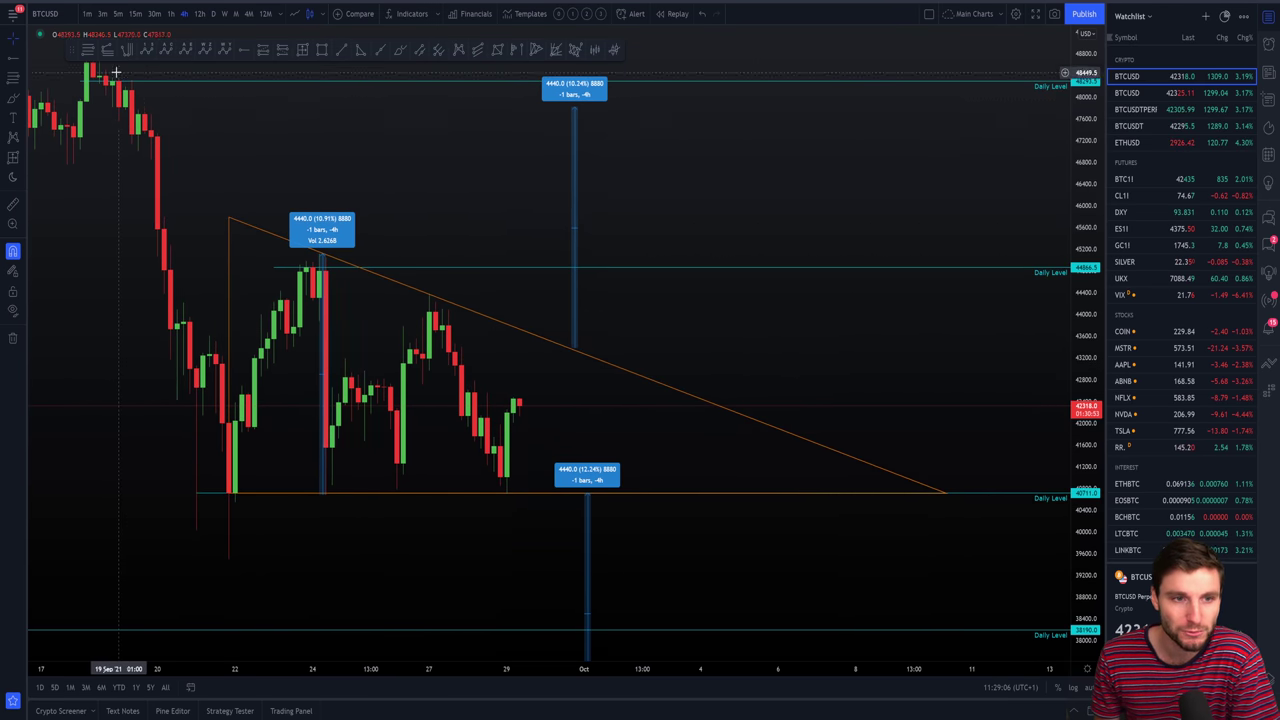
left_click_drag(200, 149, 226, 152)
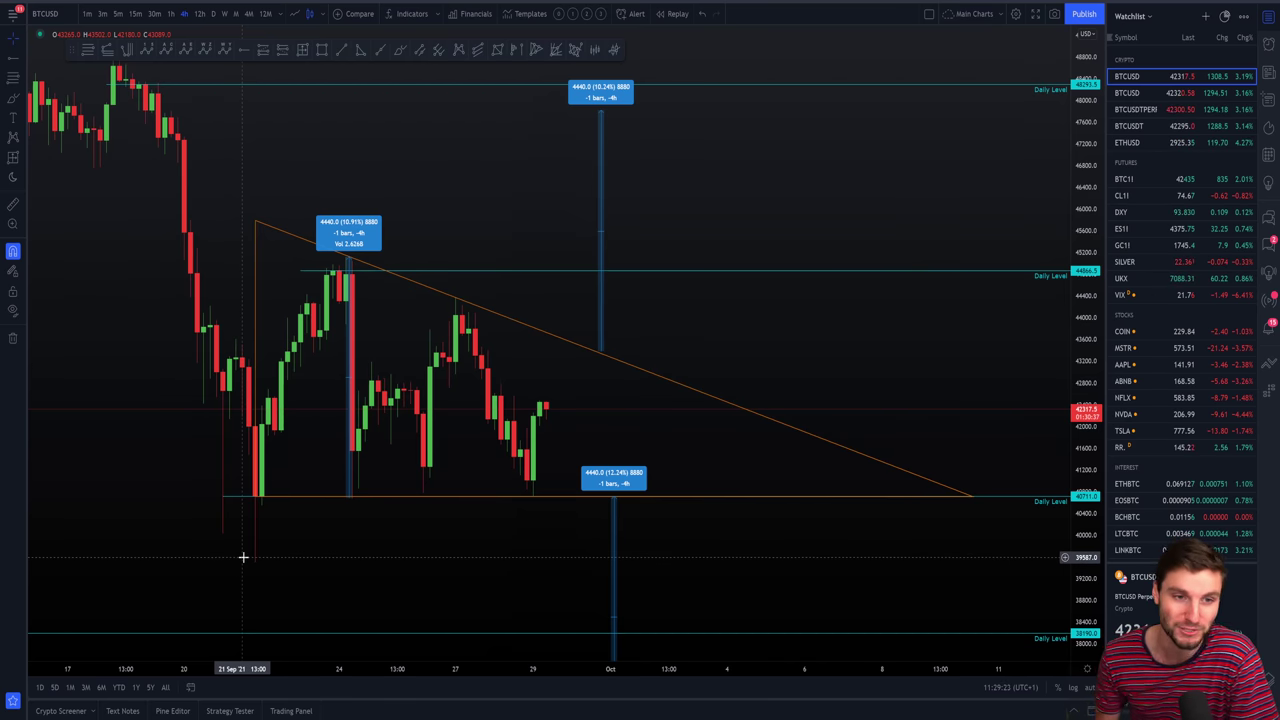
scroll(250, 552, "left", 3)
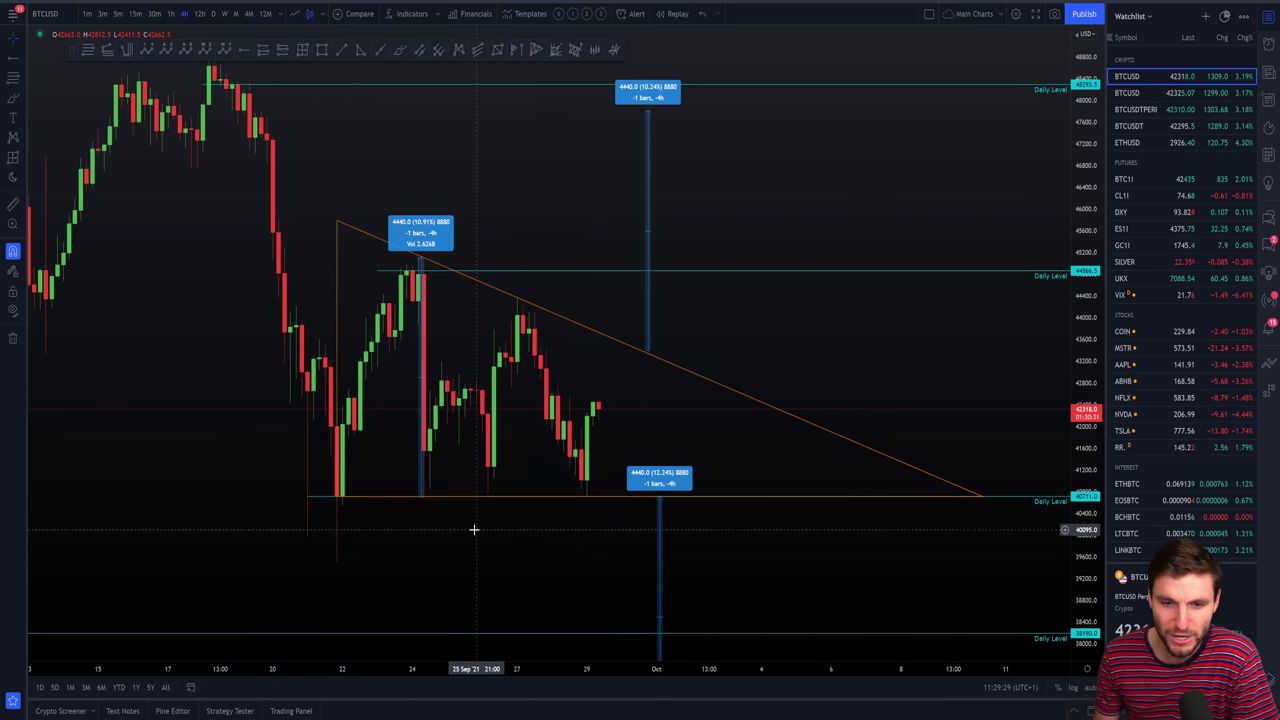
scroll(560, 500, "up", 2)
left_click_drag(694, 426, 754, 367)
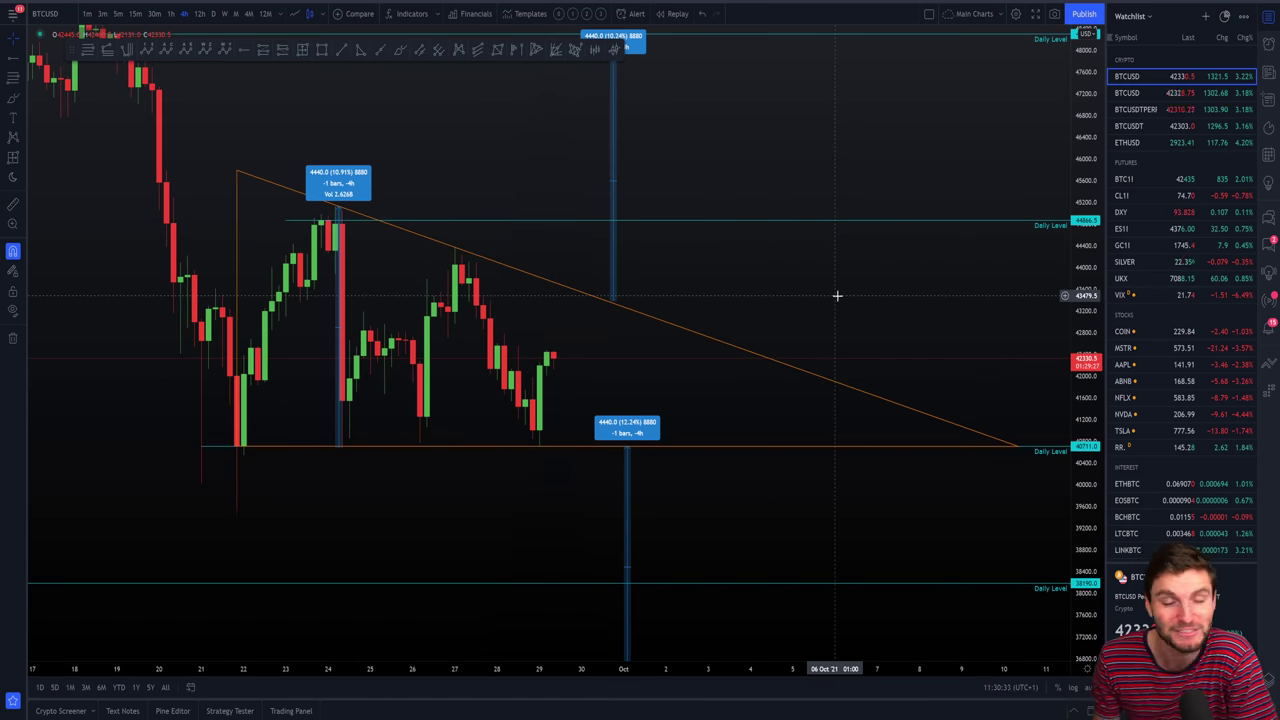
Compress the price scale so the triangle, both 4440 targets and all daily levels fit
left_click_drag(1093, 237, 1090, 272)
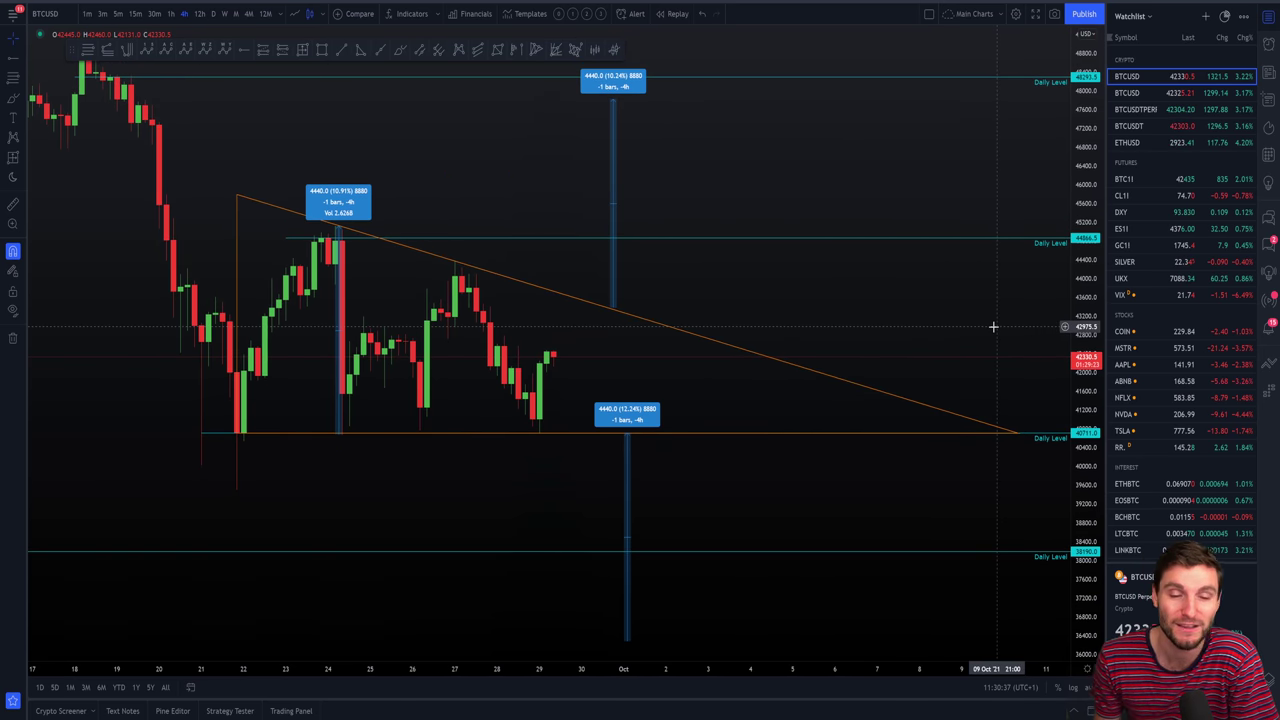